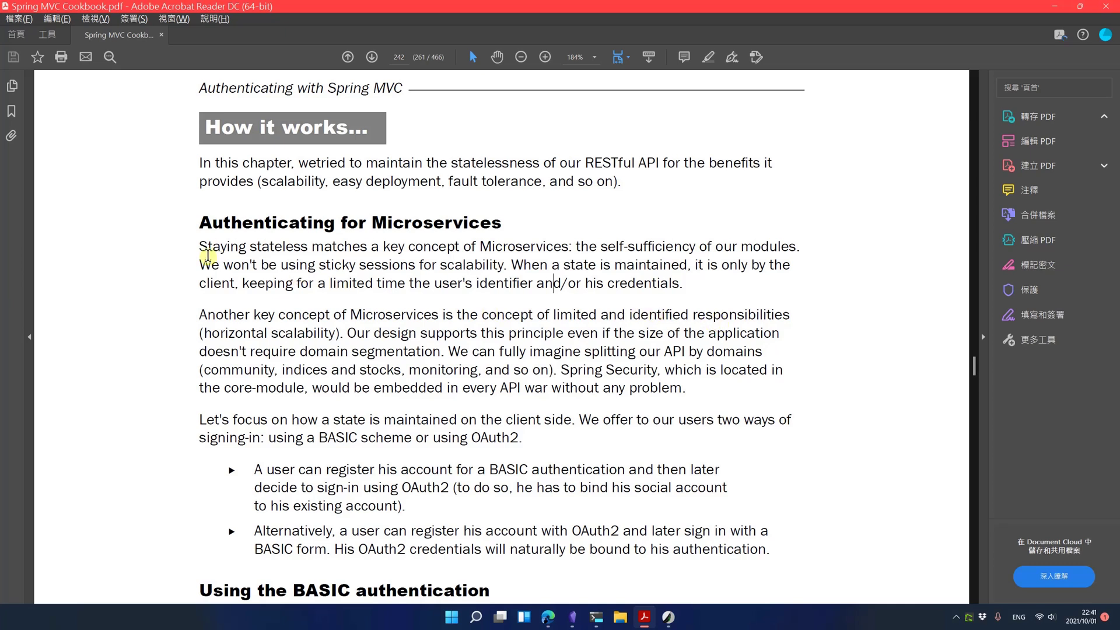
Translate the first paragraph under "Authenticating for Microservices" in the PDF with Crow Translate
drag(200, 247, 665, 279)
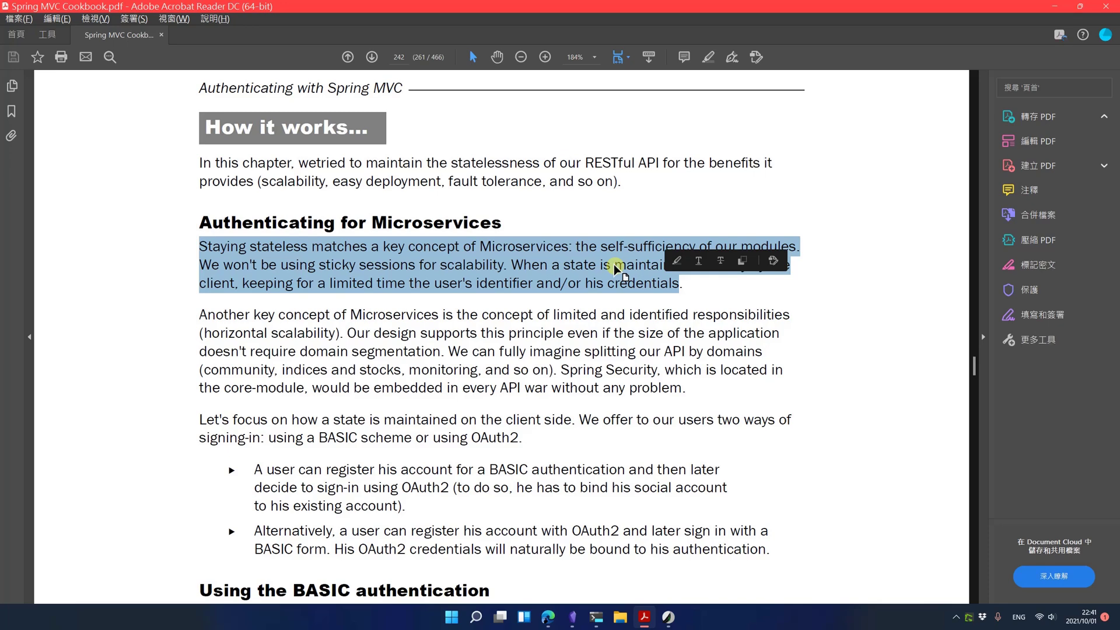
key(ctrl+alt+e)
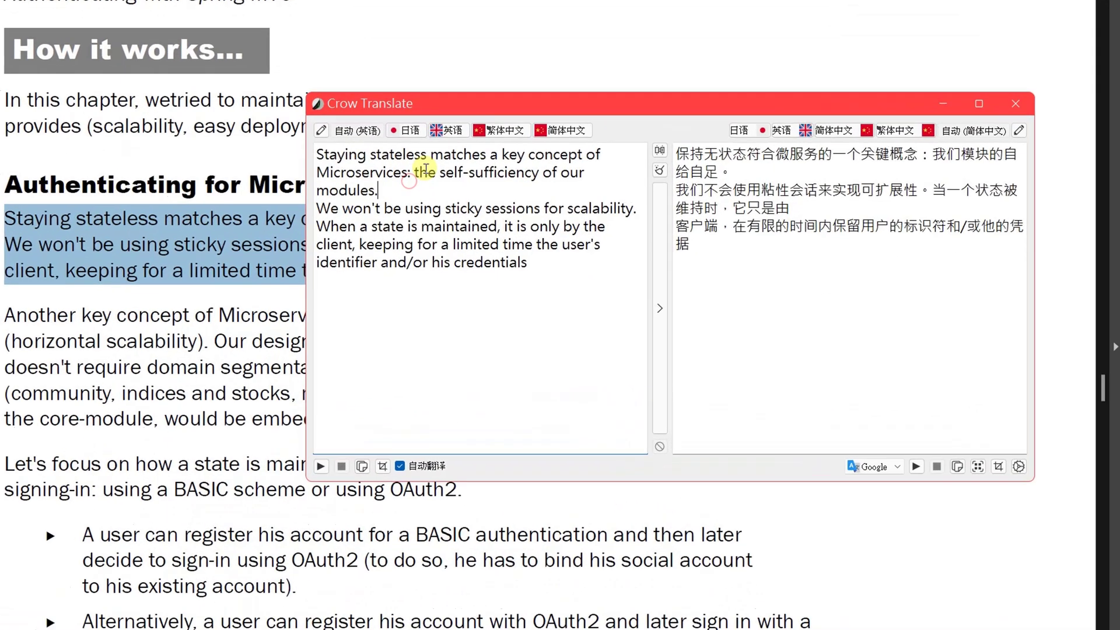
click(490, 227)
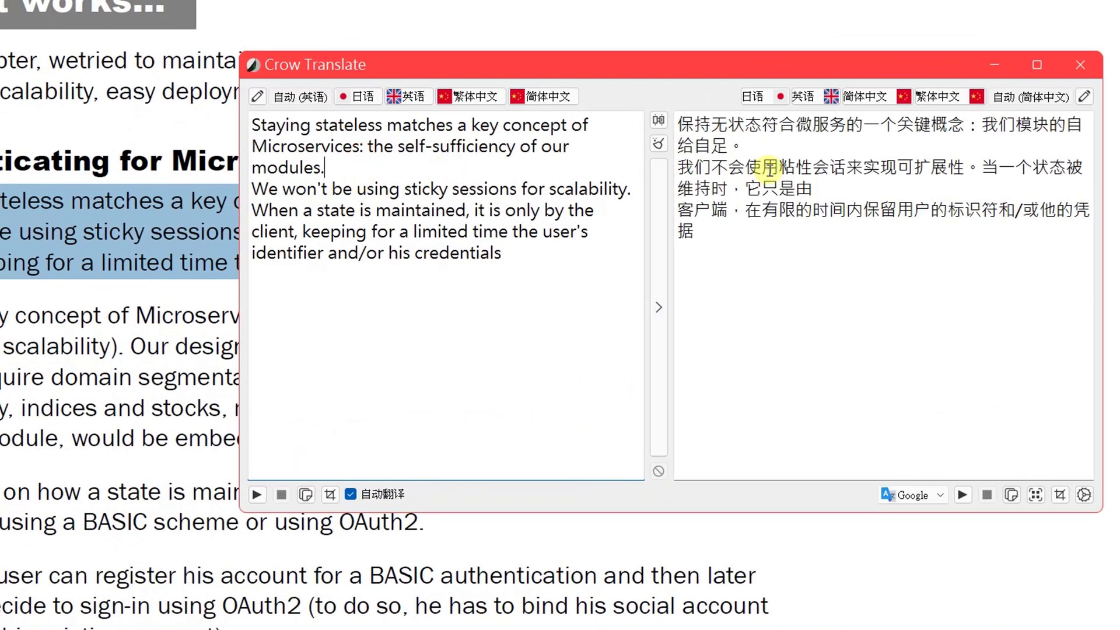
click(1032, 187)
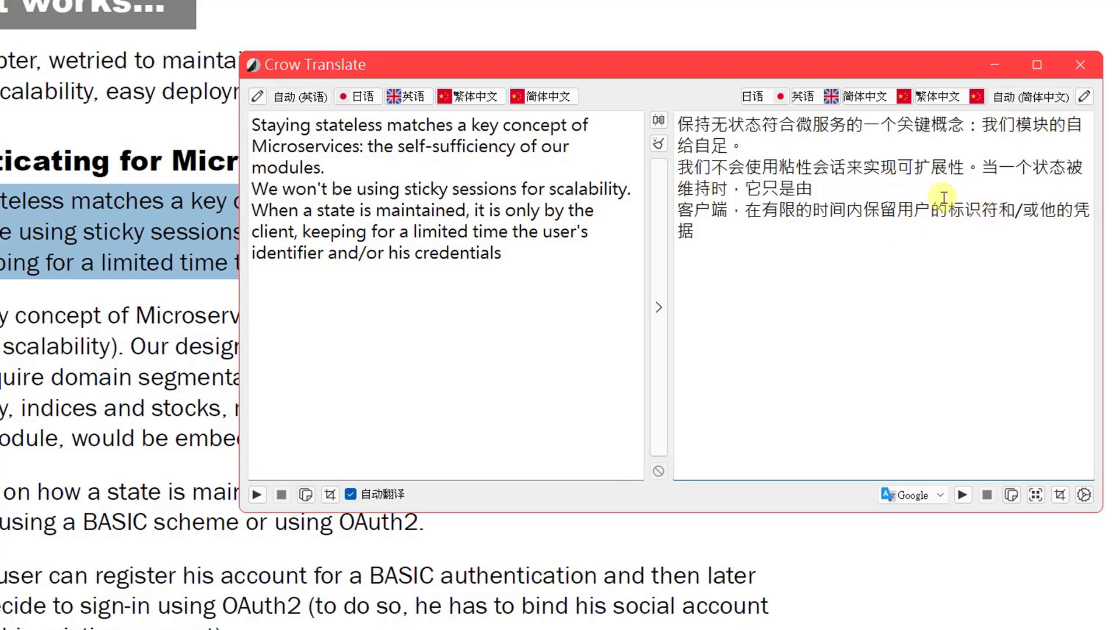
Switch the translation to Traditional Chinese and then Japanese, and briefly play the Japanese text aloud
click(937, 95)
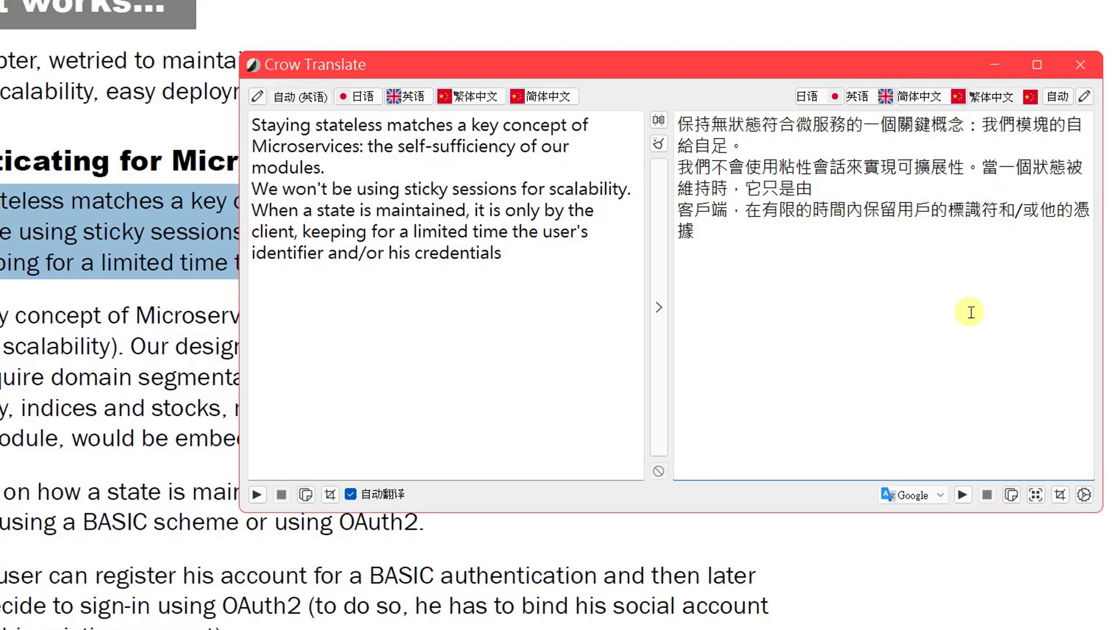
click(809, 95)
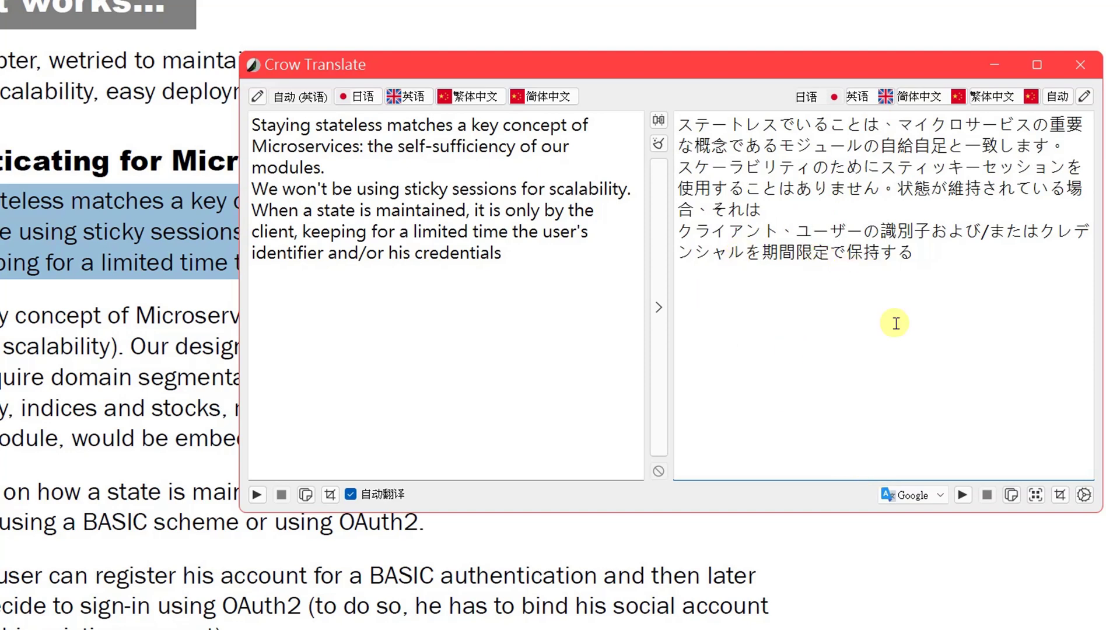
click(963, 494)
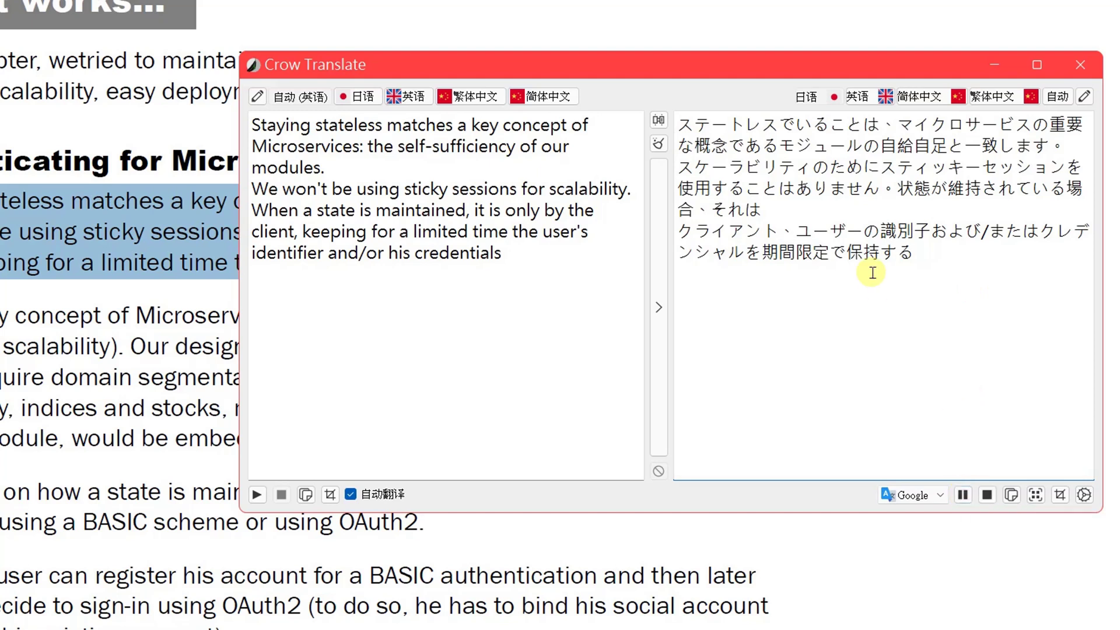
click(987, 494)
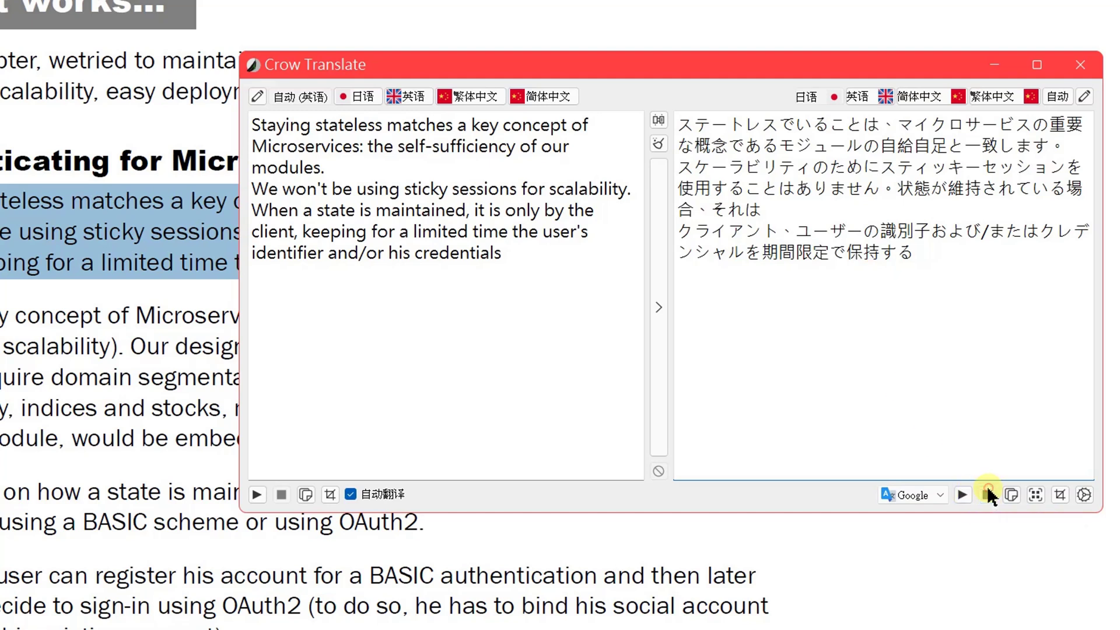
Set the target language to Simplified Chinese, play the translation aloud and stop the playback
click(922, 94)
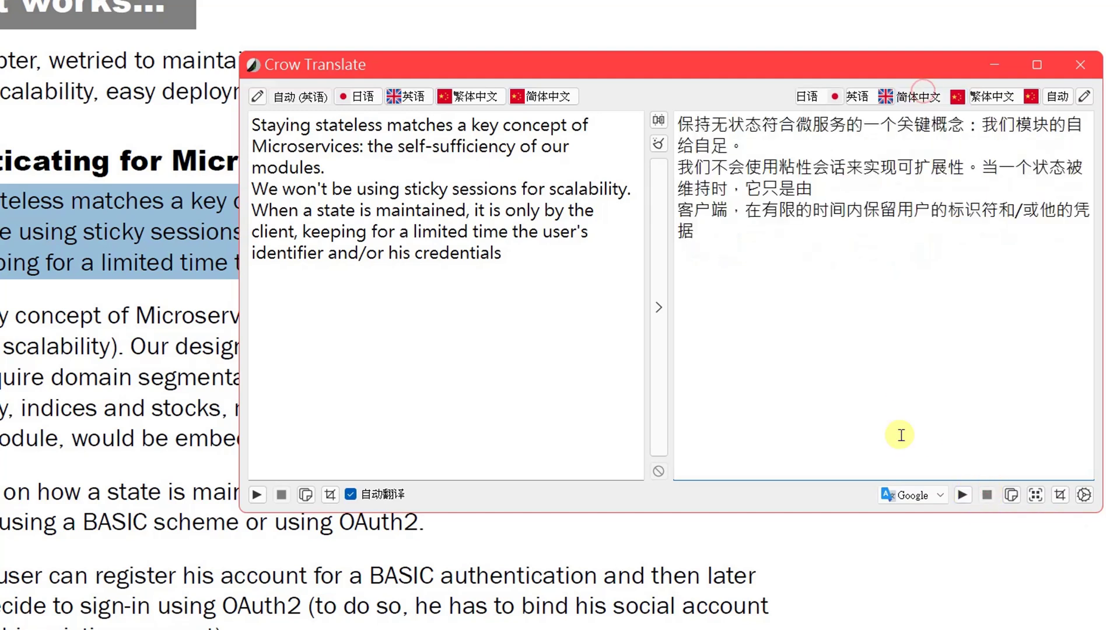
click(962, 493)
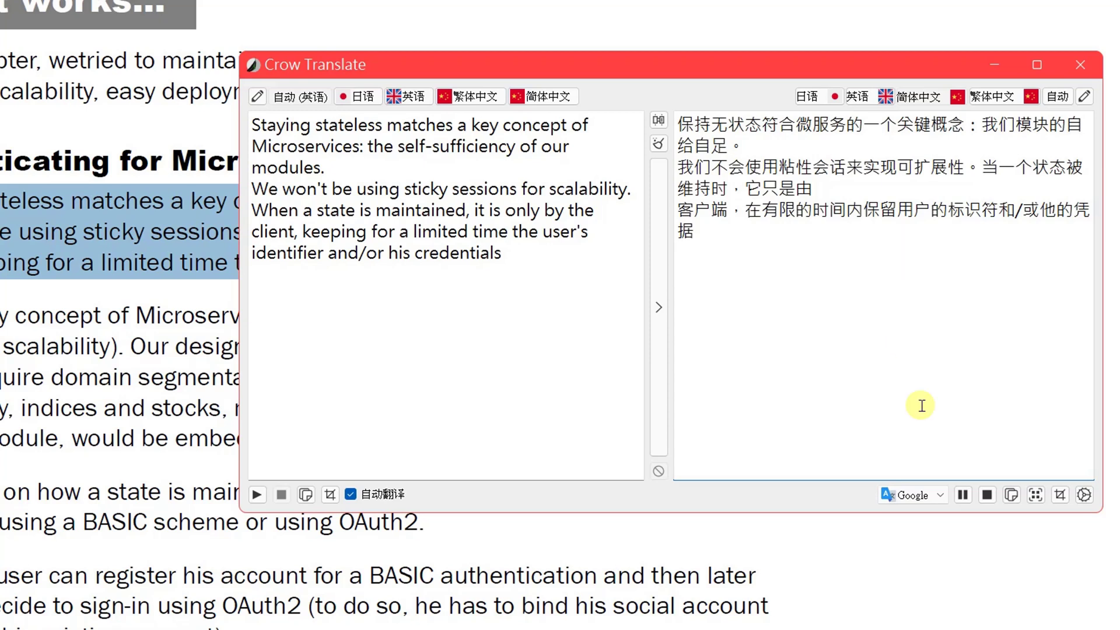
click(988, 495)
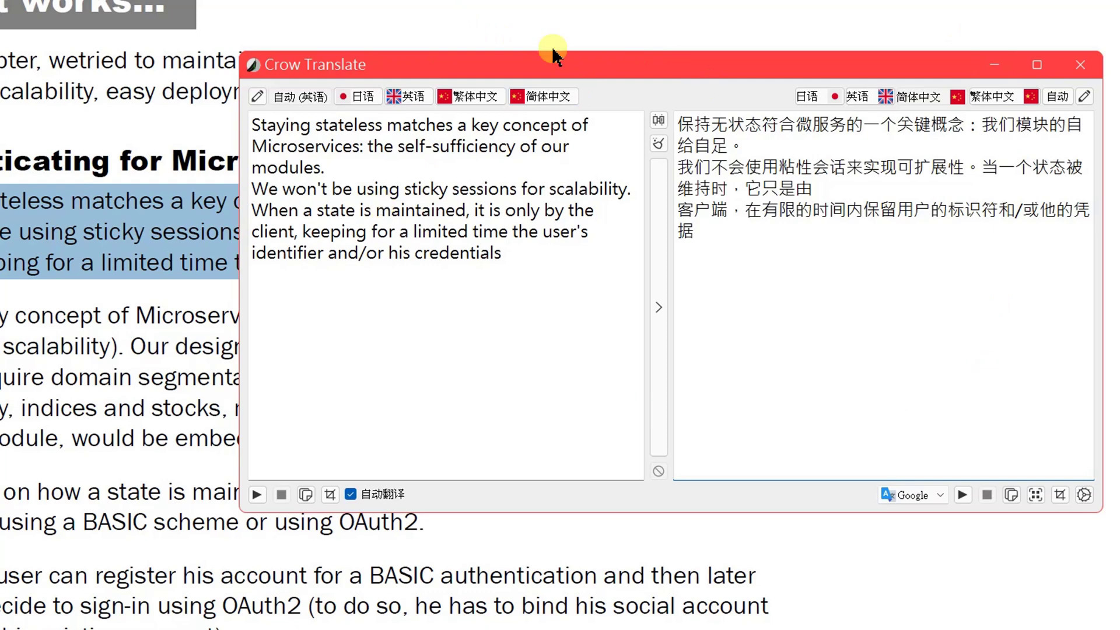
Set the translation mode to the floating window (悬浮窗口), save the settings and close the translator window
click(1084, 494)
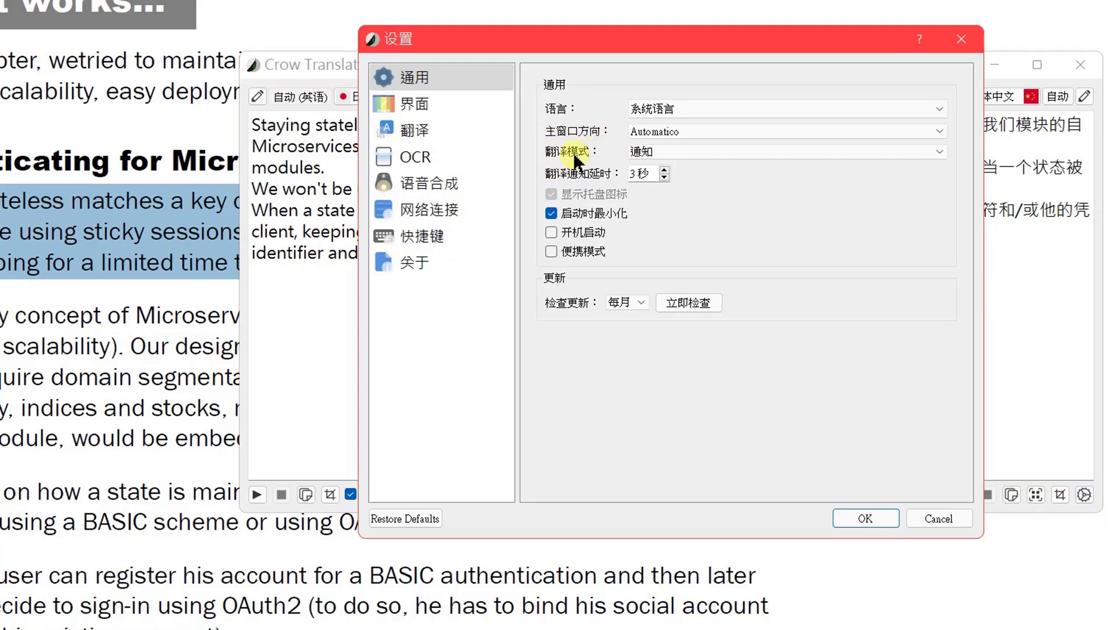
click(691, 149)
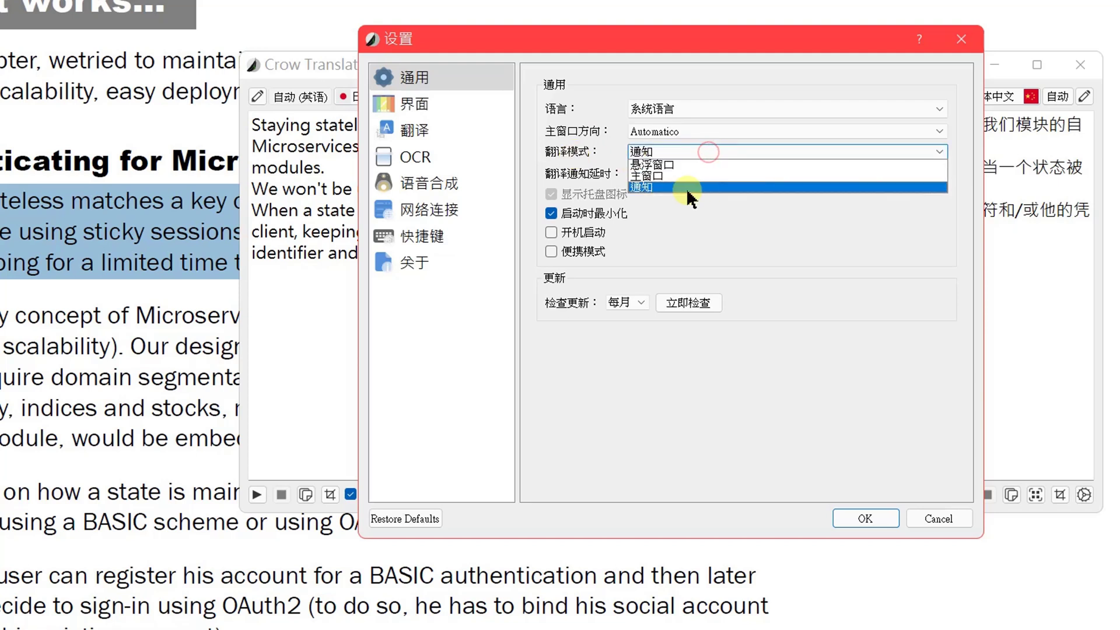
click(684, 165)
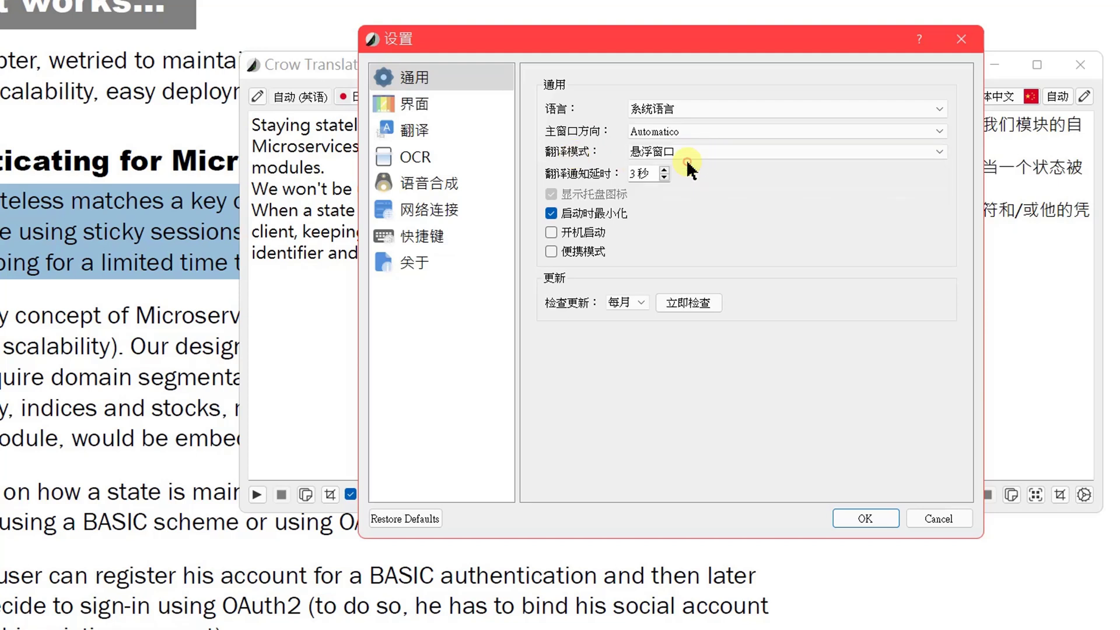
click(877, 513)
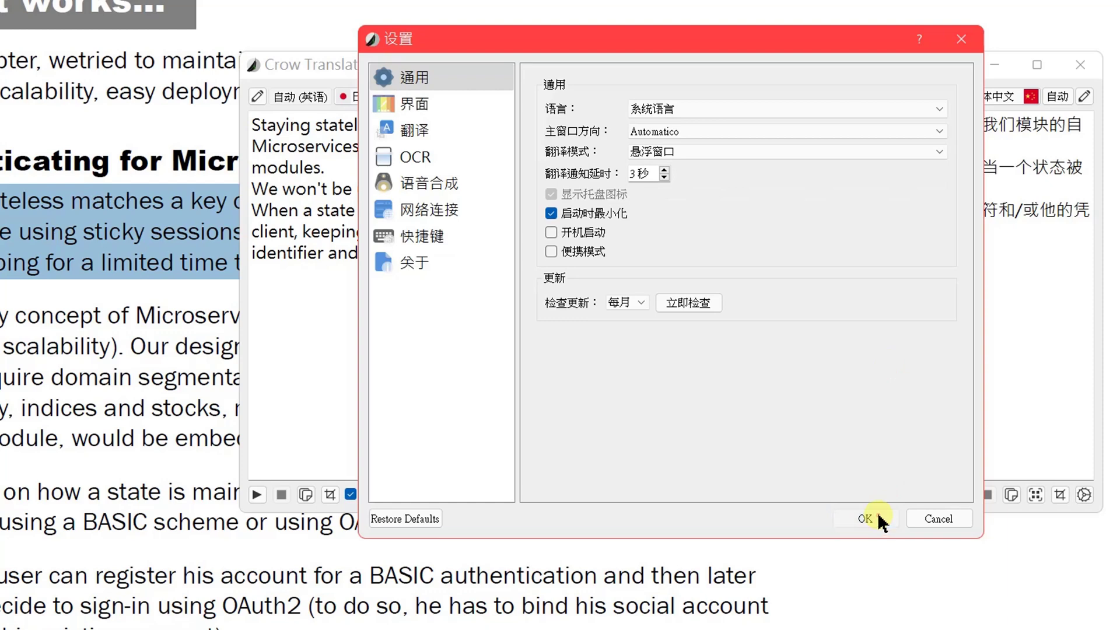
click(1080, 64)
click(1088, 68)
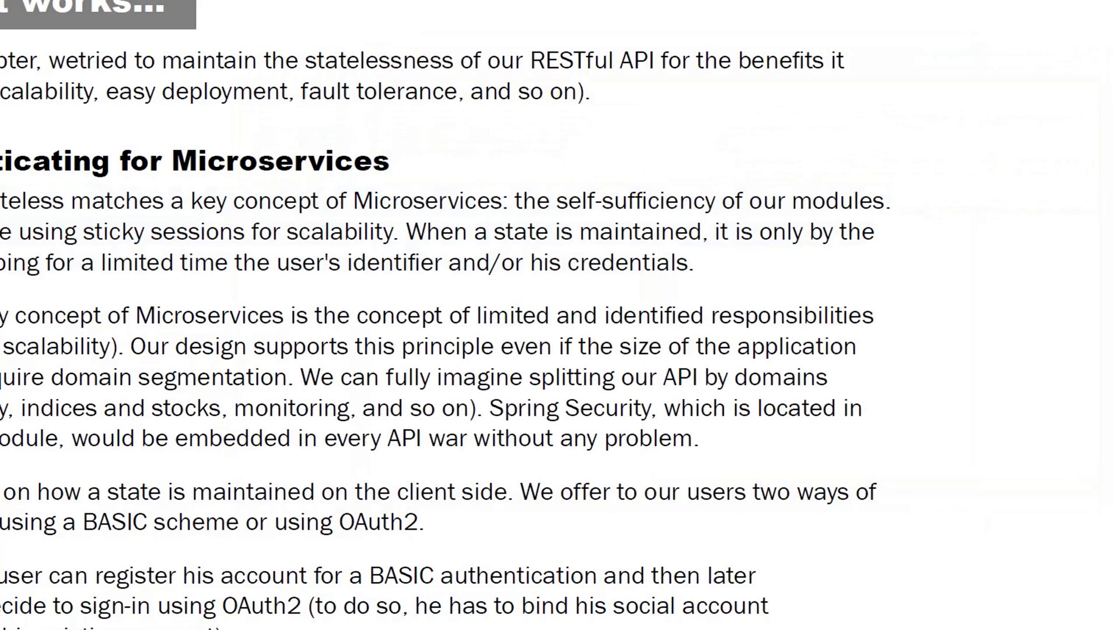
Translate the PDF paragraph starting "Another key concept of Microservices" in the floating window, then dismiss it and continue down to the BASIC authentication section
mouse_move(1, 315)
mouse_down()
mouse_move(20, 435)
mouse_move(712, 449)
mouse_up()
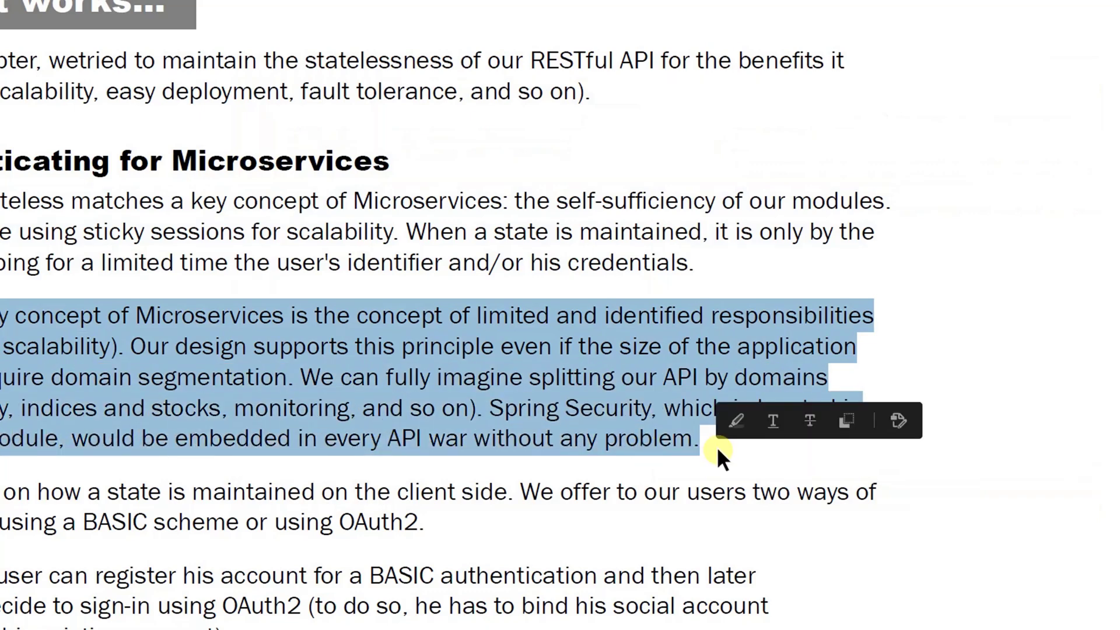
key(ctrl+alt+e)
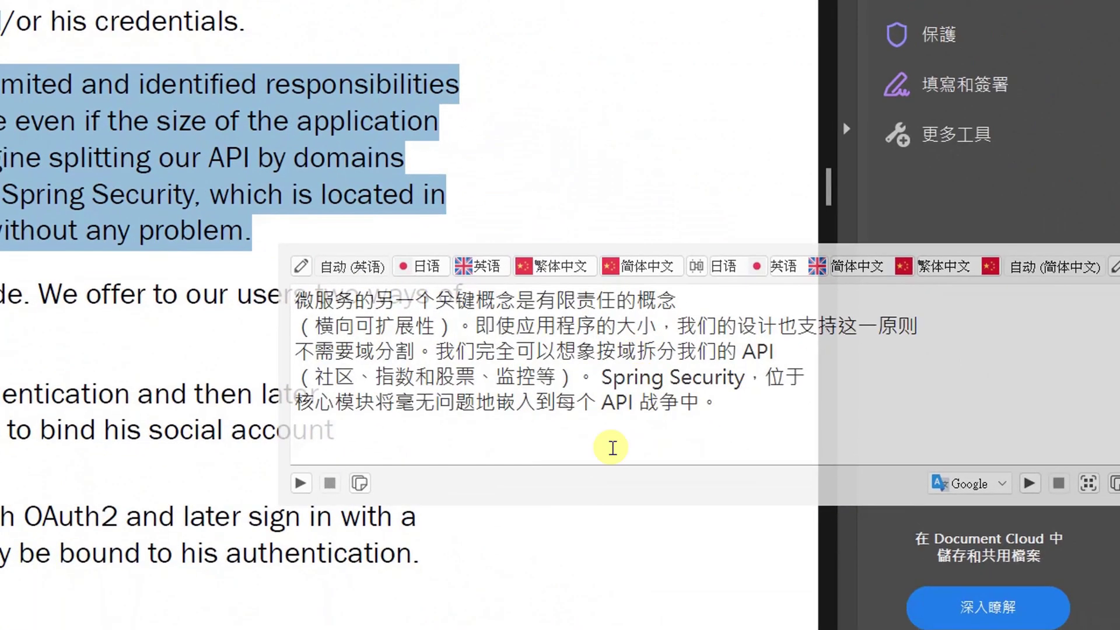
scroll(301, 327, down, 5)
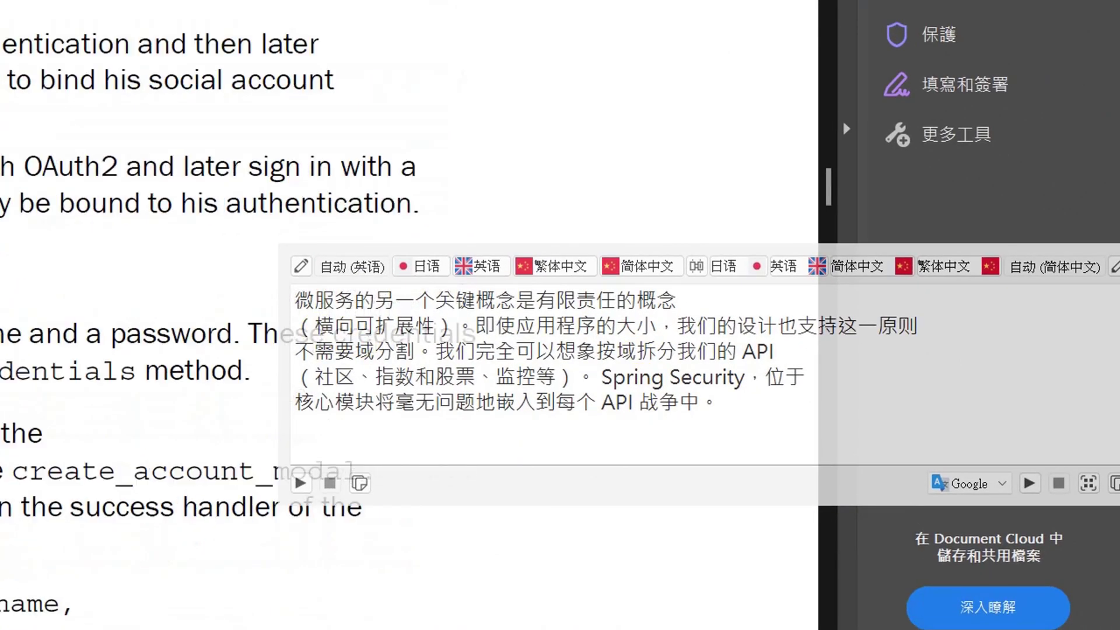
scroll(301, 326, down, 1)
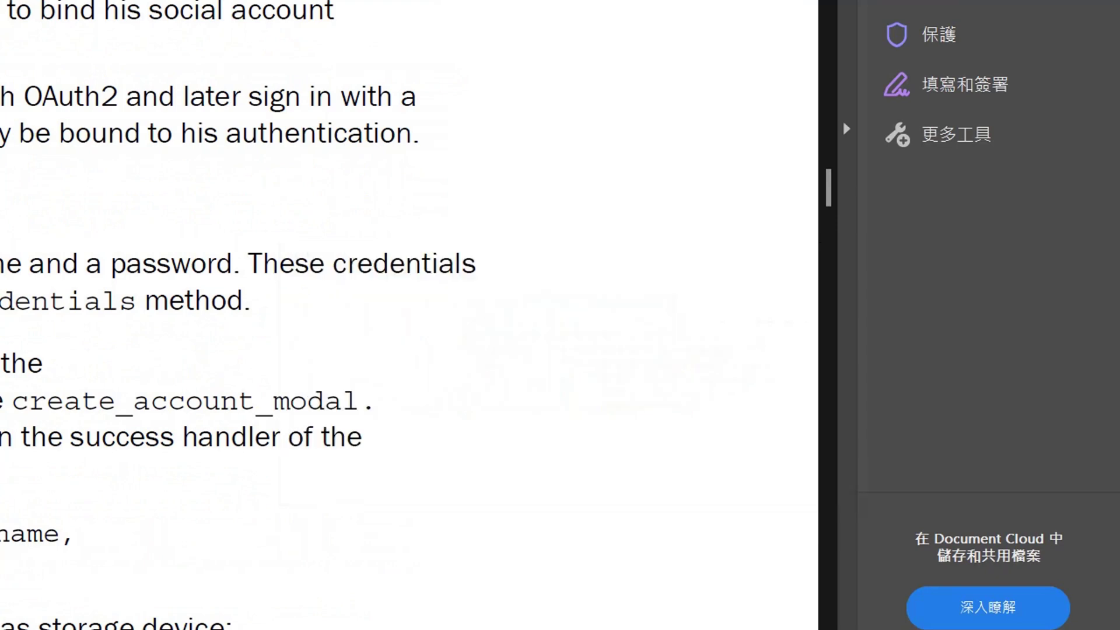
Capture the "Let's focus on how a state is maintained" paragraph with screen-area OCR and translate it into Traditional Chinese
drag(3, 263, 273, 302)
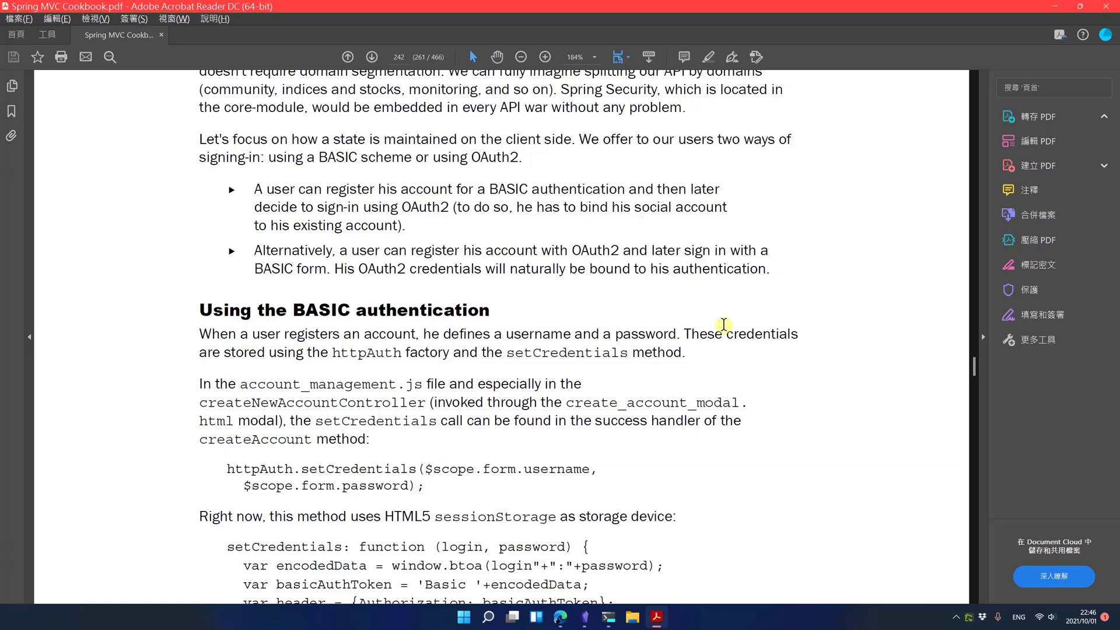
key(ctrl+alt+a)
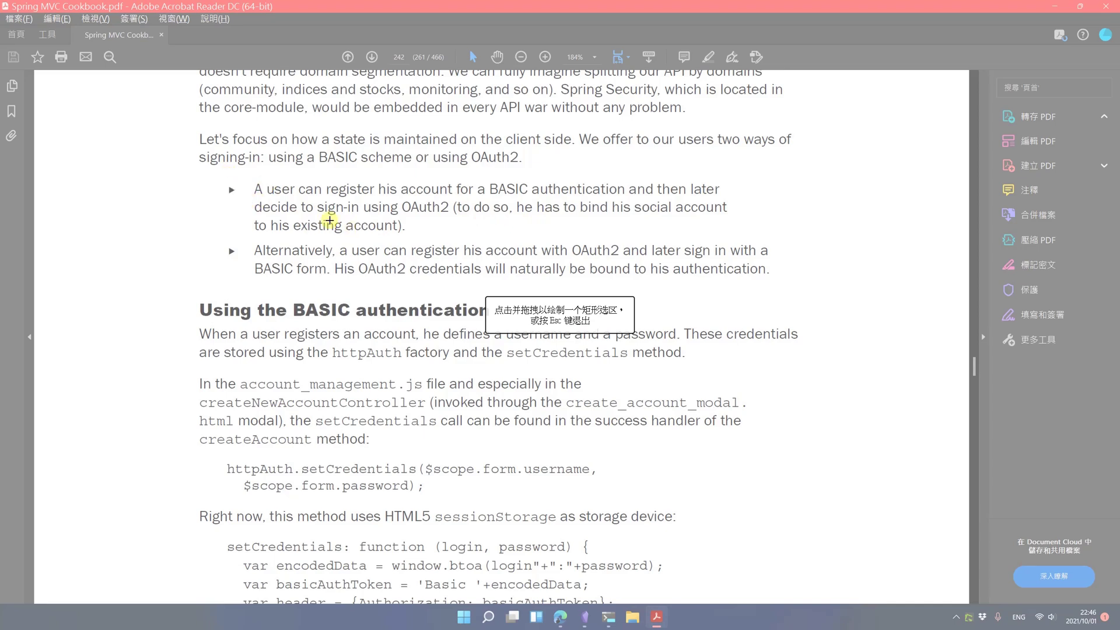
drag(187, 119, 819, 172)
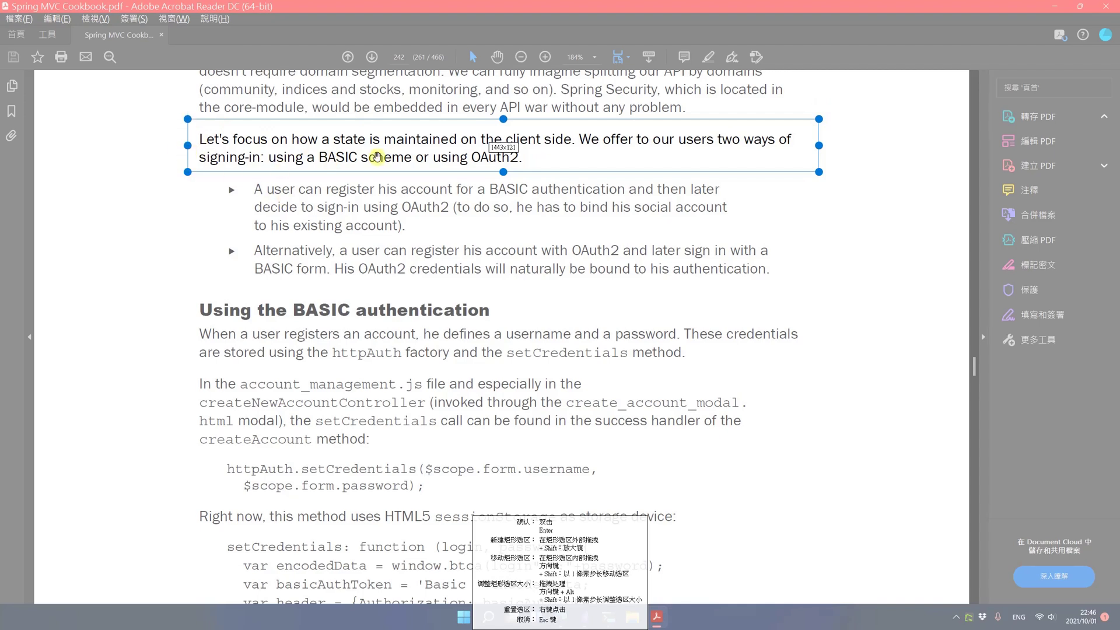
double_click(639, 148)
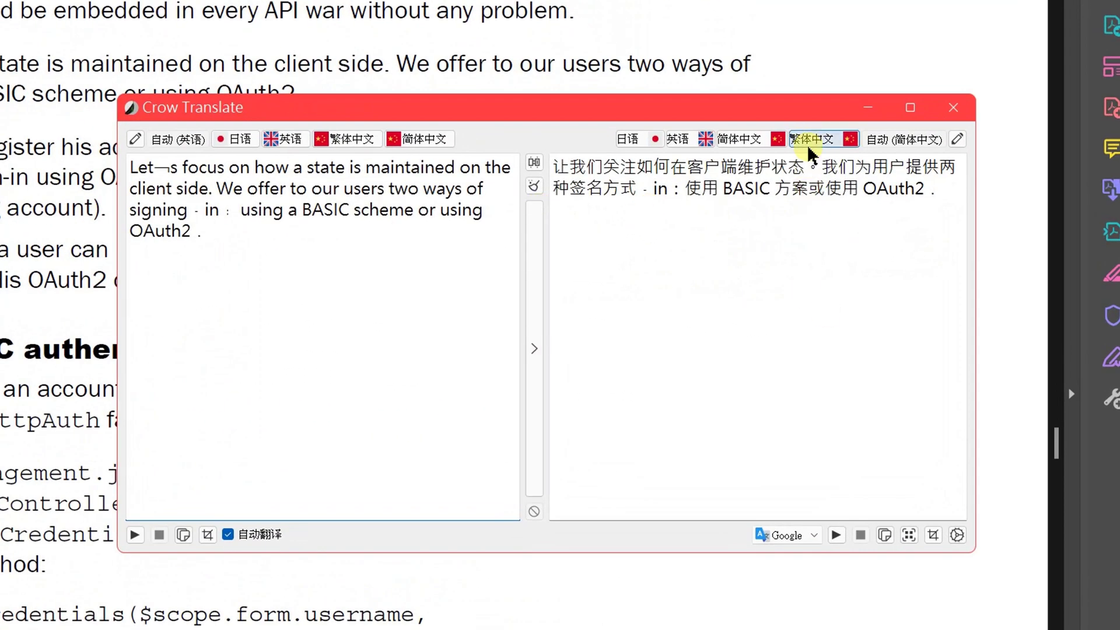
click(810, 140)
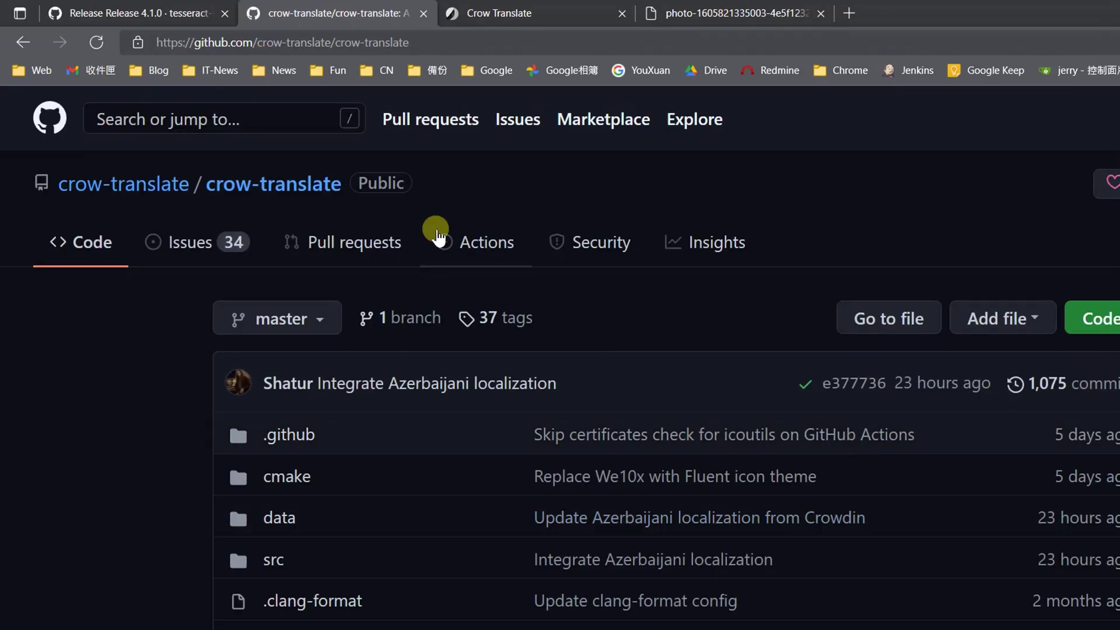
Find the crow-translate-2.8.7-win64.exe download among the project's GitHub releases, and open the Crow Translate website
scroll(637, 338, down, 4)
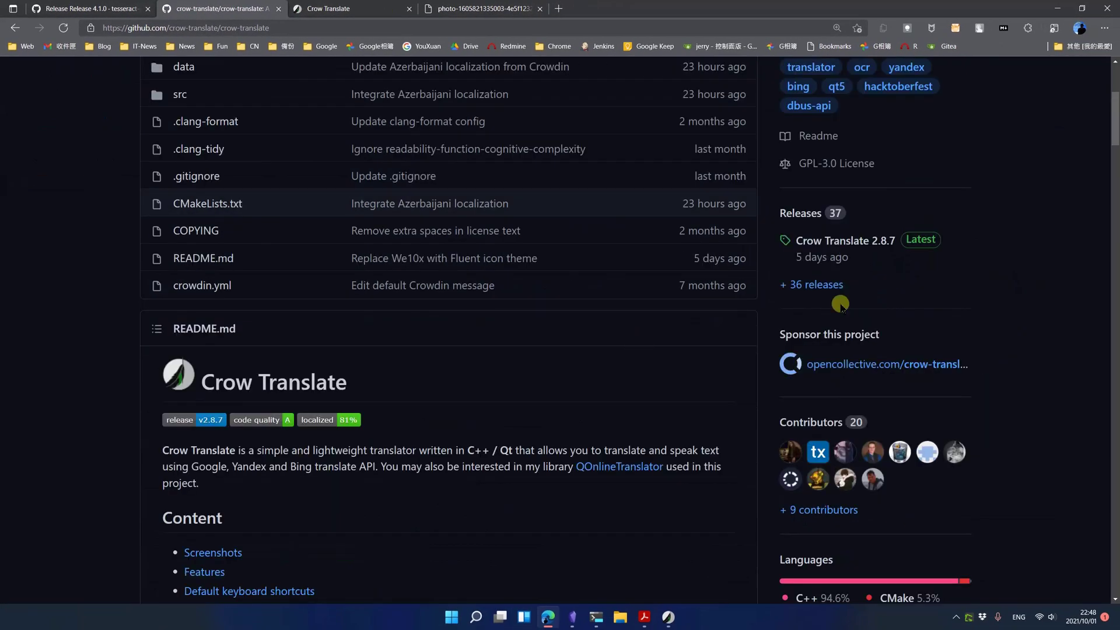
click(800, 217)
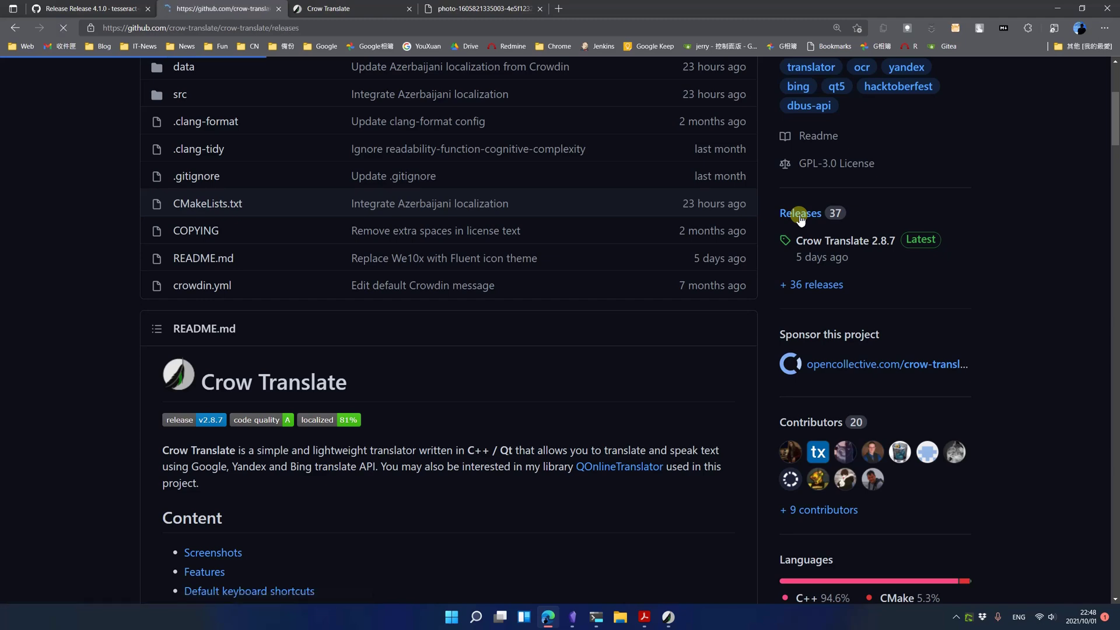
scroll(601, 367, down, 5)
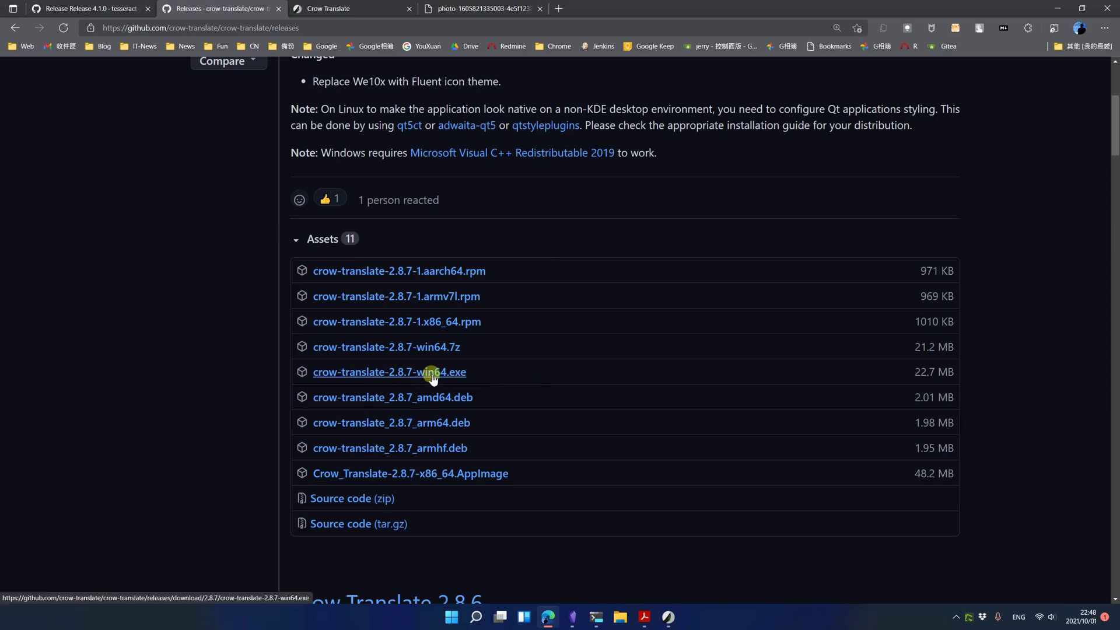
click(330, 8)
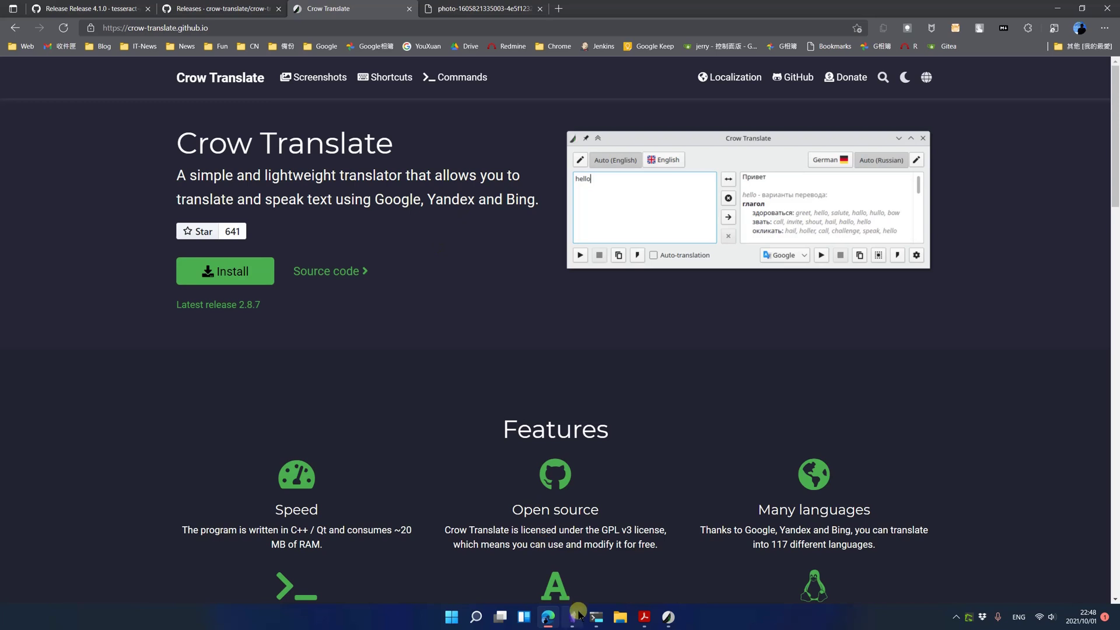
mouse_move(573, 615)
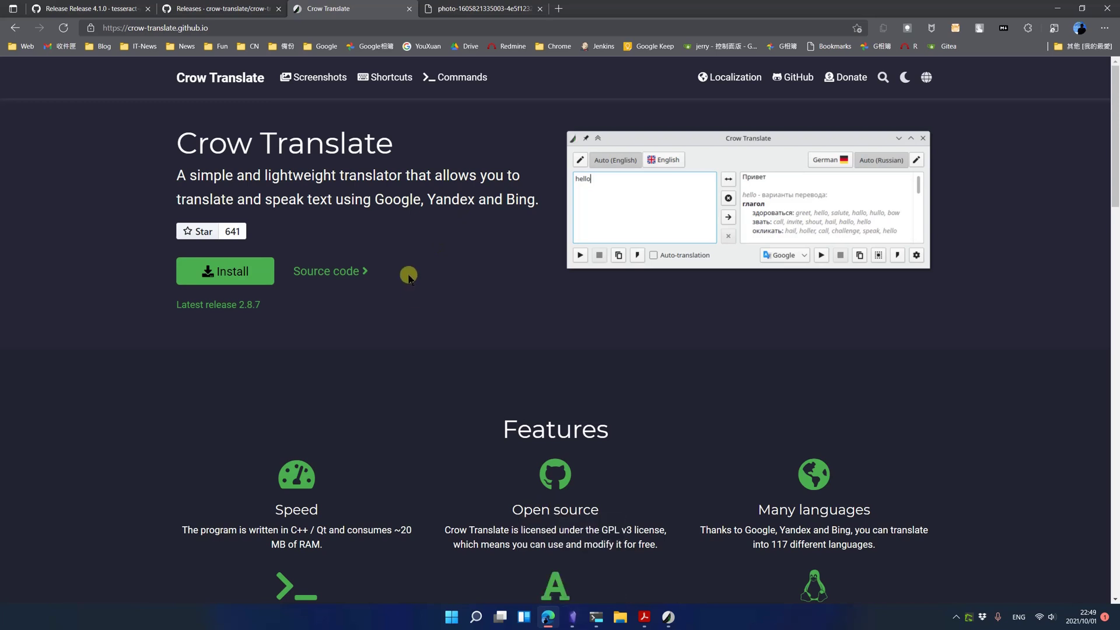
Open the tesseract-ocr/tessdata repository on GitHub and examine its releases for the Release 4.1.0 trained data downloads
click(94, 8)
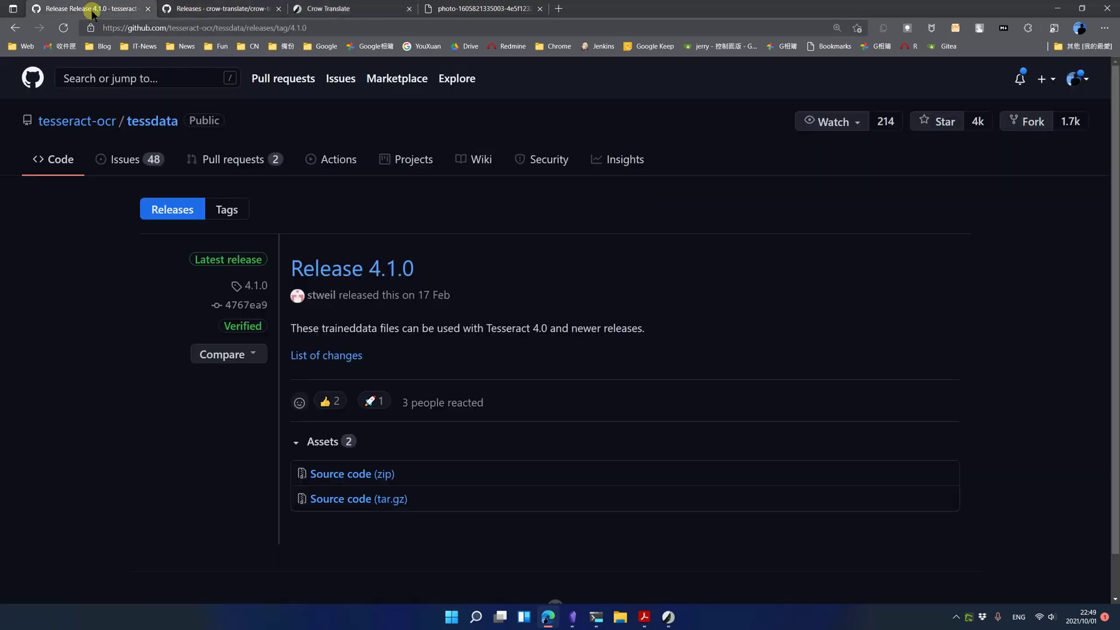
click(156, 120)
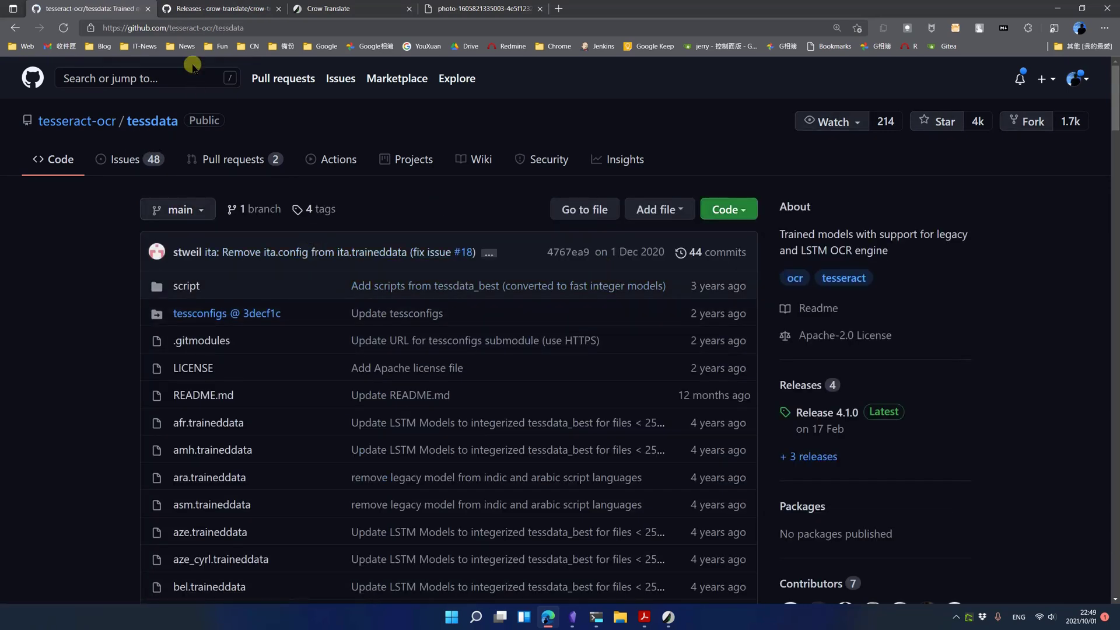
scroll(507, 364, down, 2)
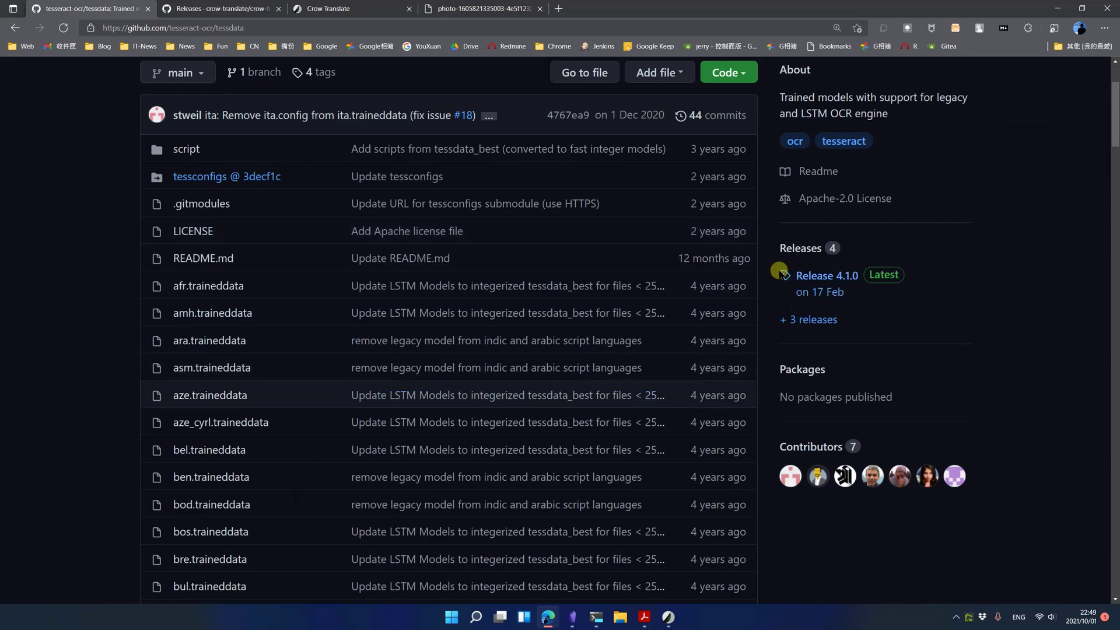
click(804, 251)
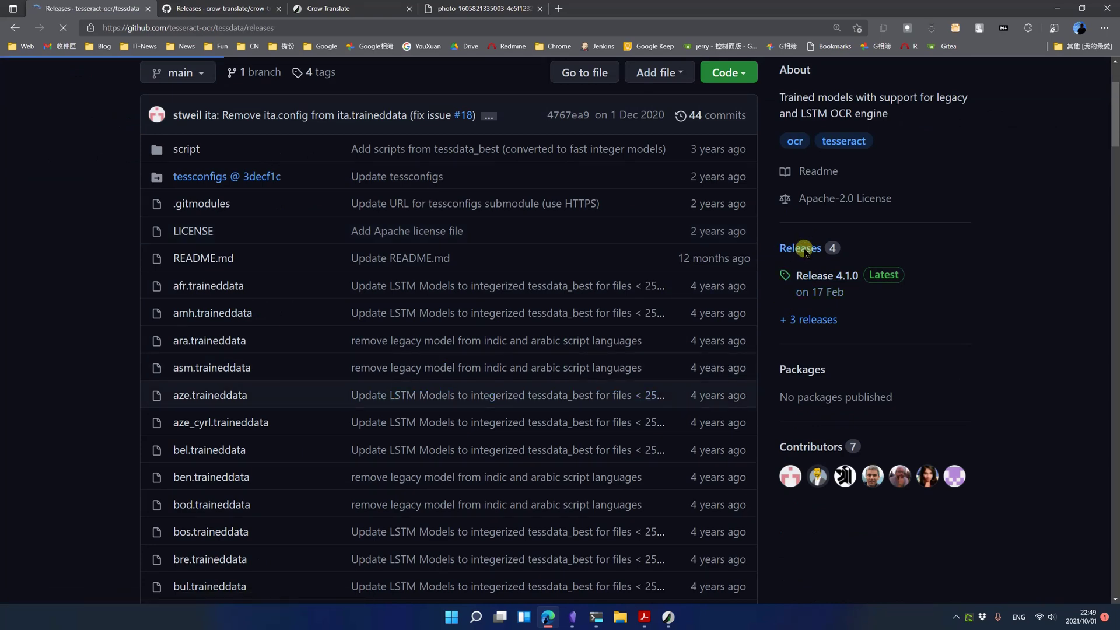
scroll(581, 347, down, 2)
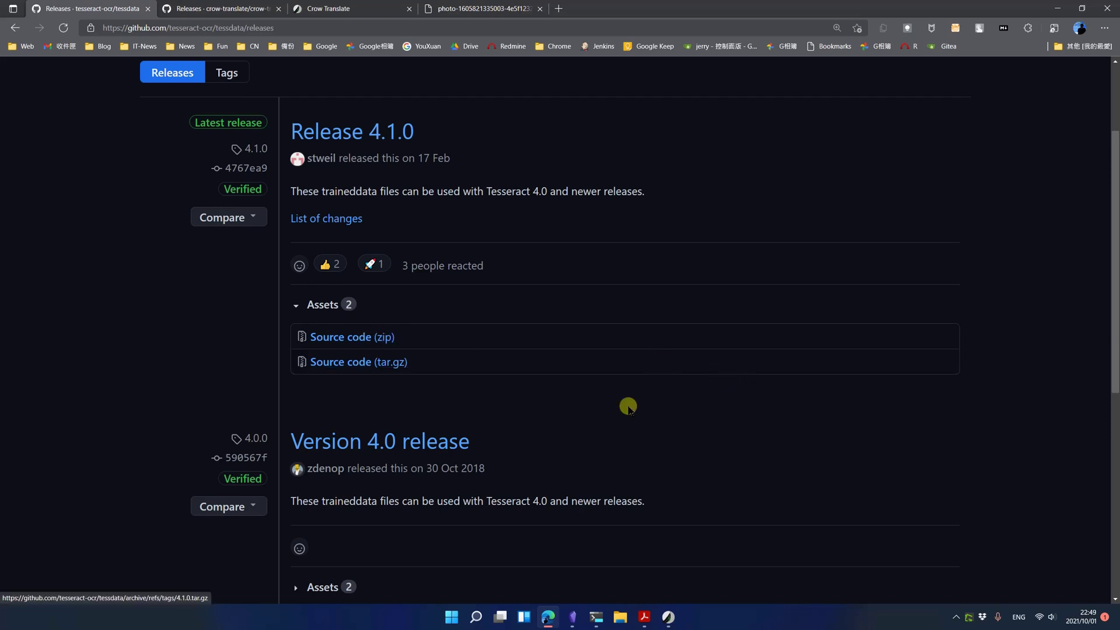
Start downloading the Release 4.1.0 source code zip of tessdata, cancel the download dialog and return to the Crow Translate window
click(634, 342)
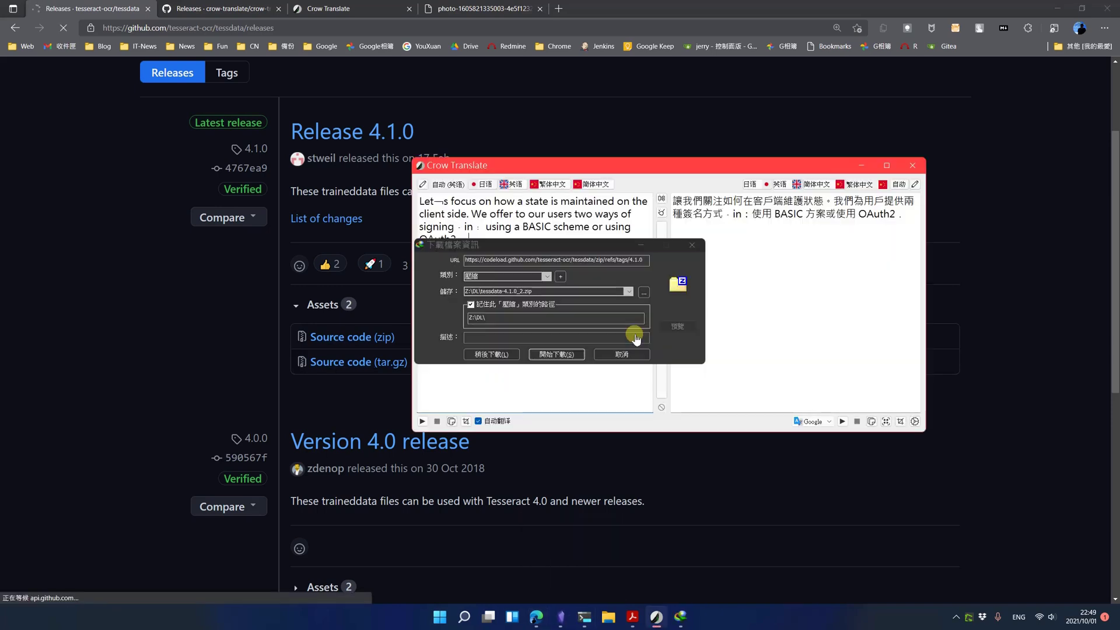
click(694, 247)
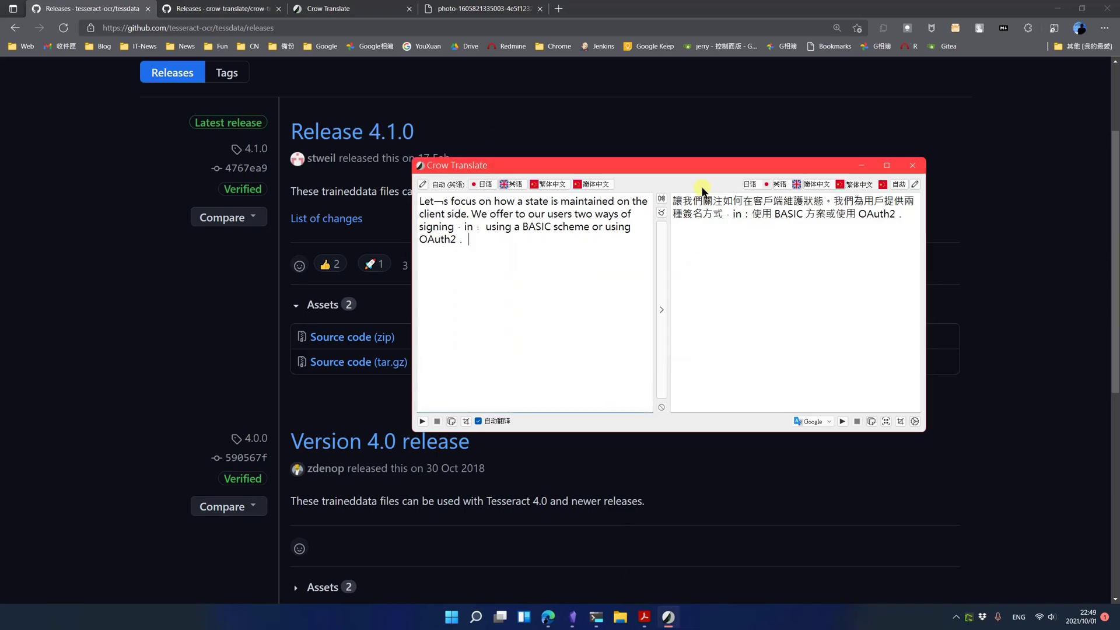
click(680, 169)
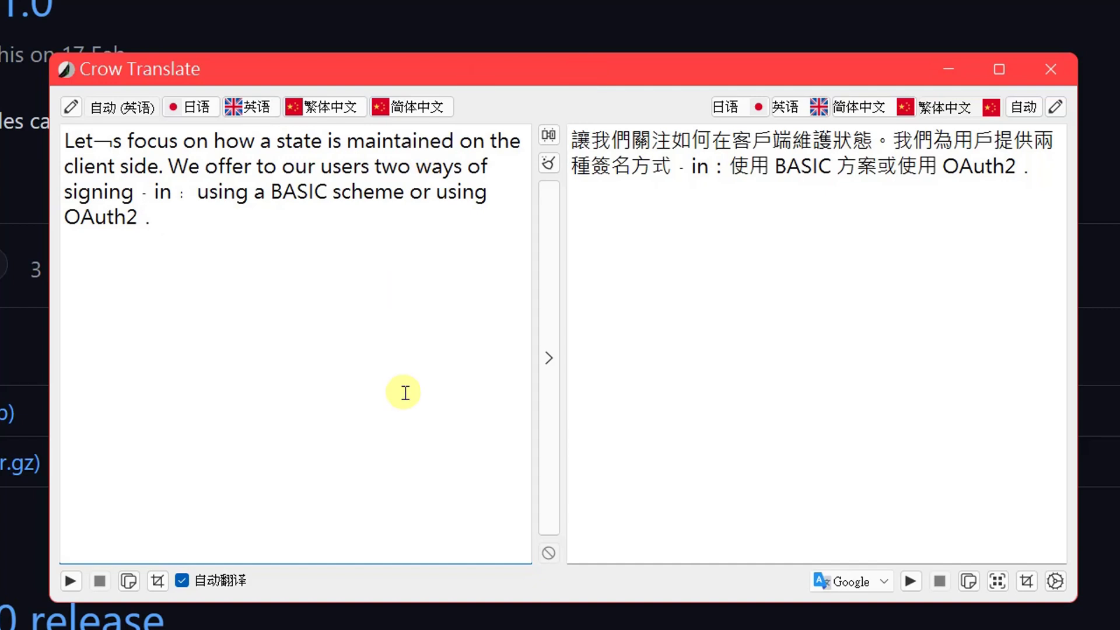
Examine the automatic translation option and the language selection lists for the source and translation sides, closing each list without changes
click(437, 73)
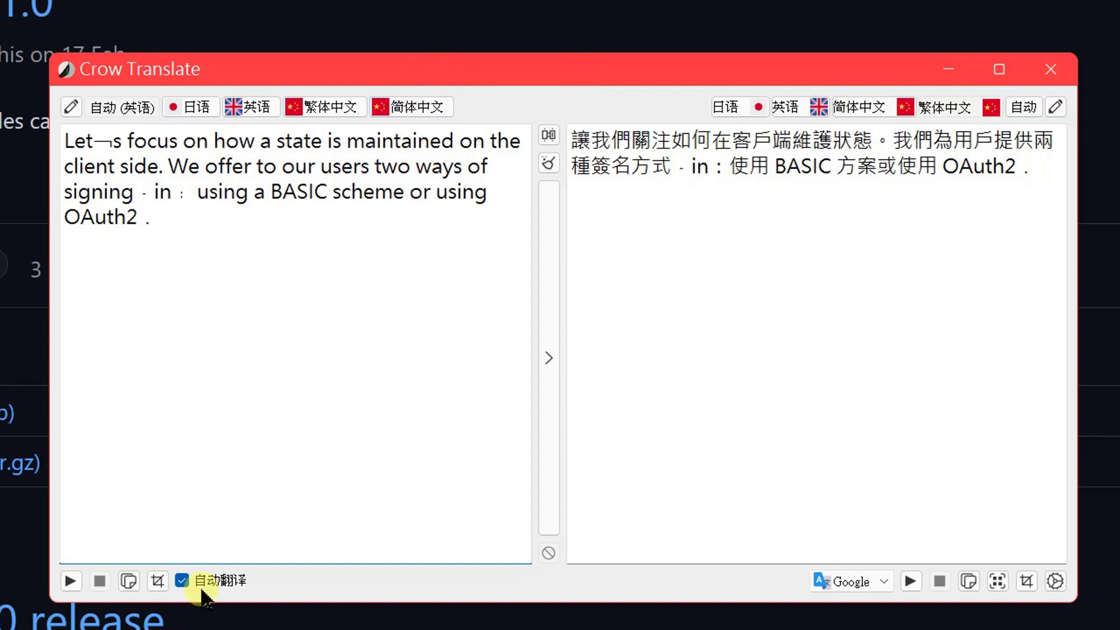
click(182, 580)
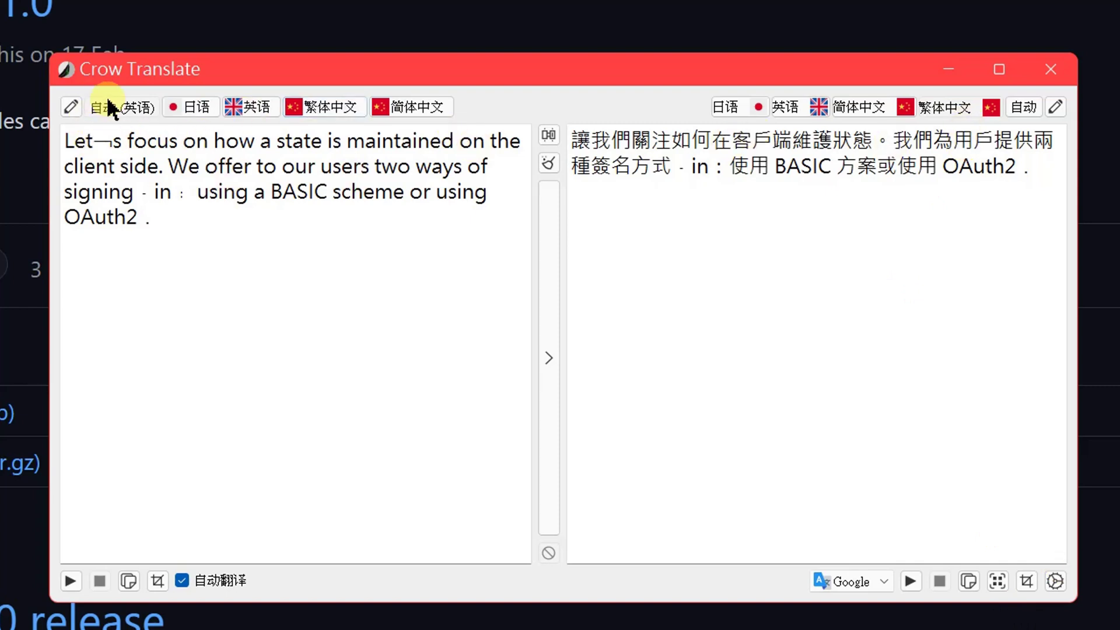
click(71, 105)
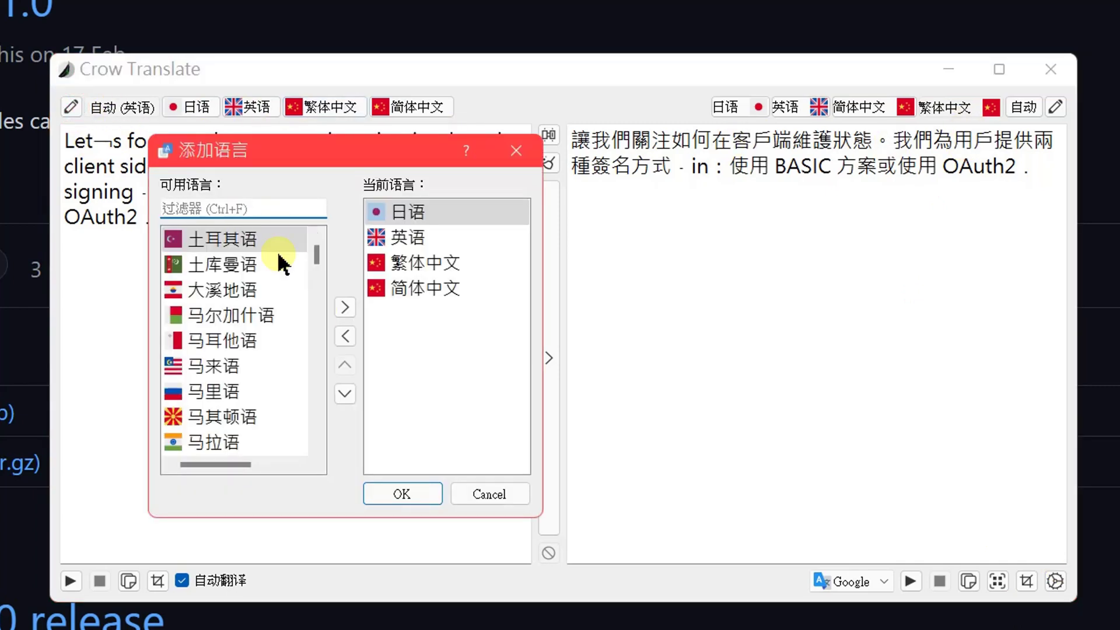
click(515, 151)
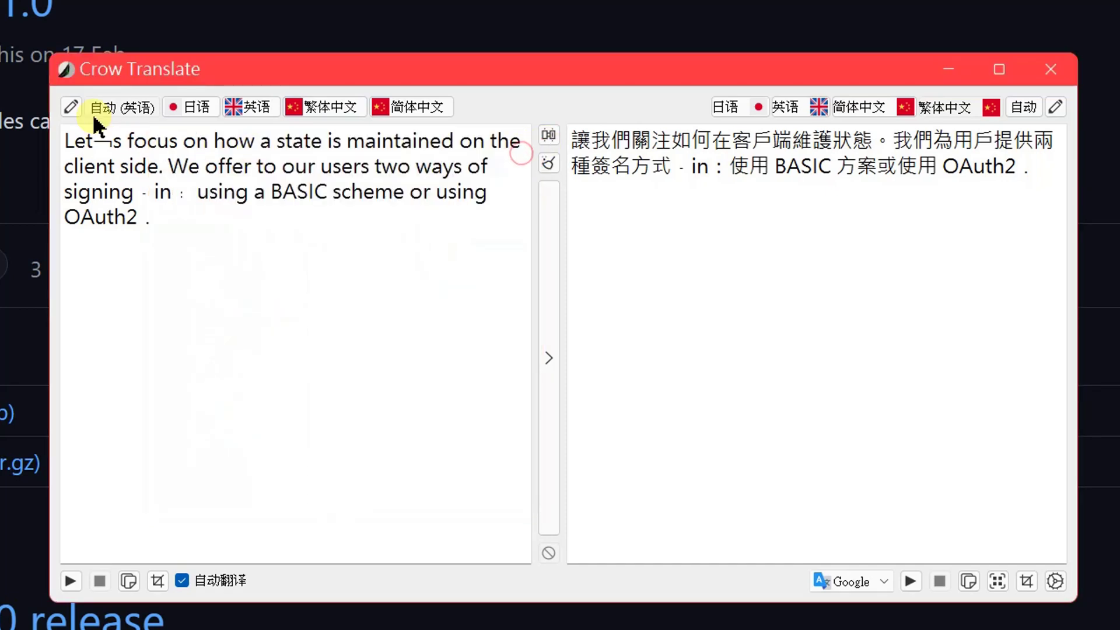
click(1057, 108)
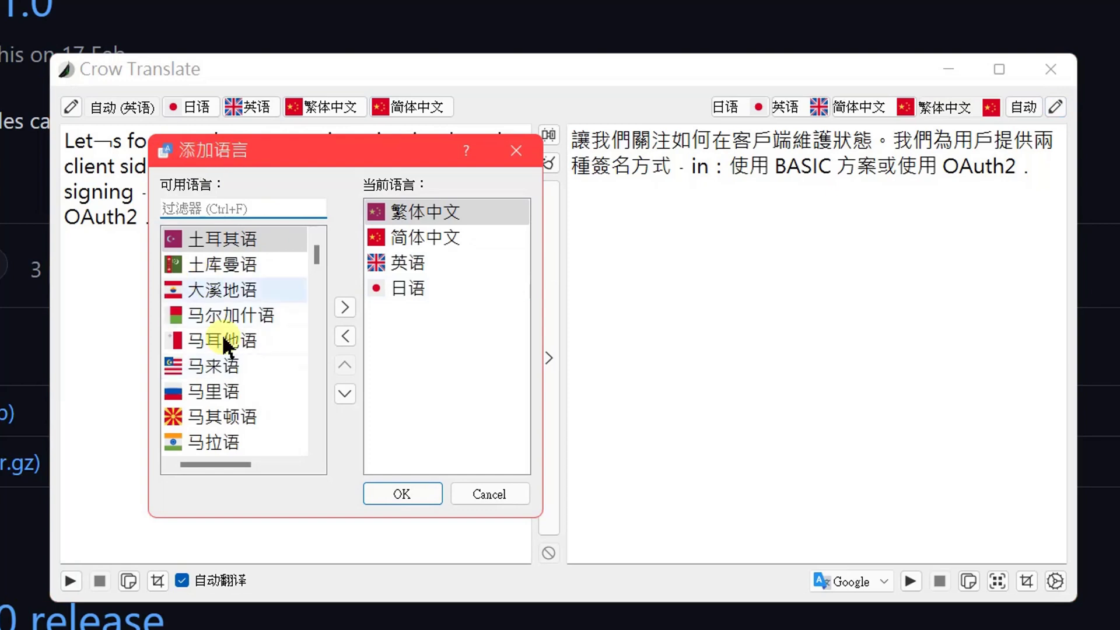
click(515, 151)
Open the settings and examine the interface options and the OCR language file path with its list of recognition languages
click(1054, 581)
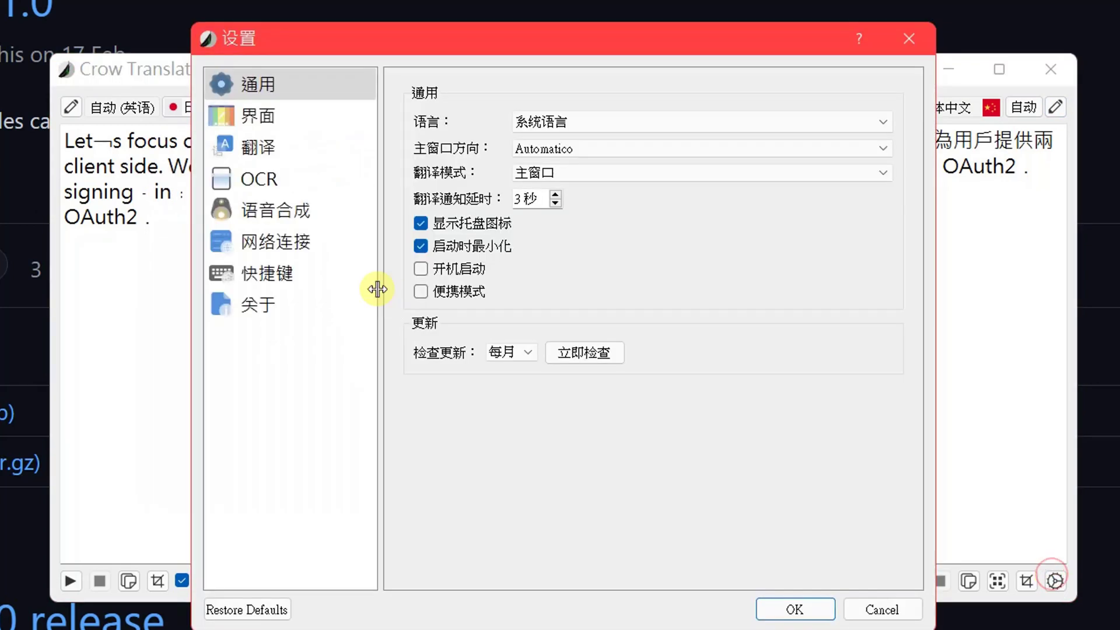
click(268, 117)
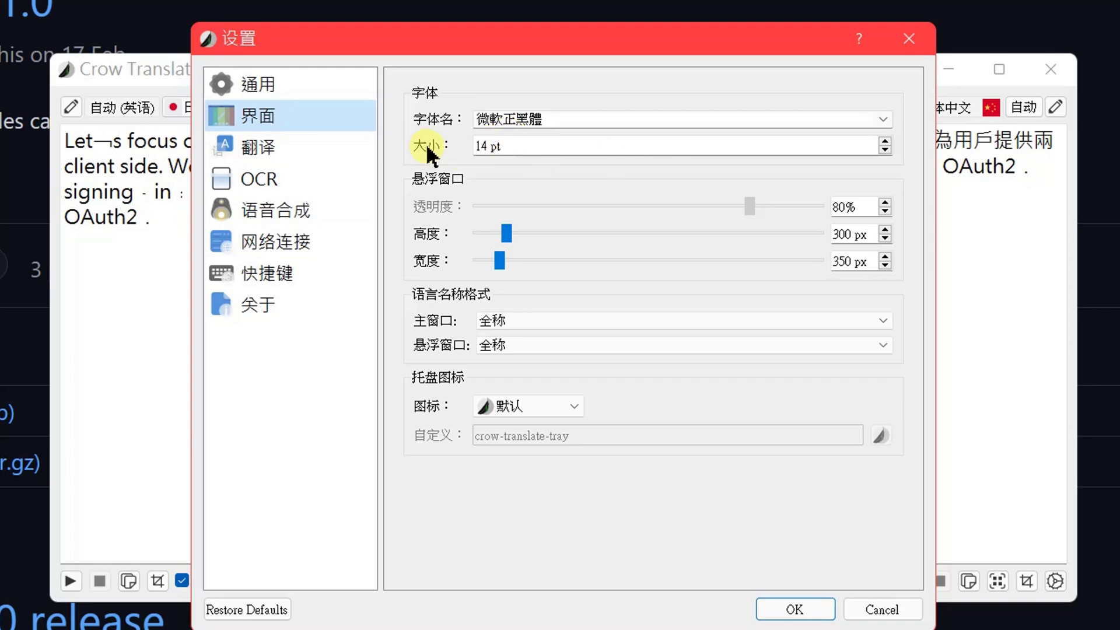
click(249, 171)
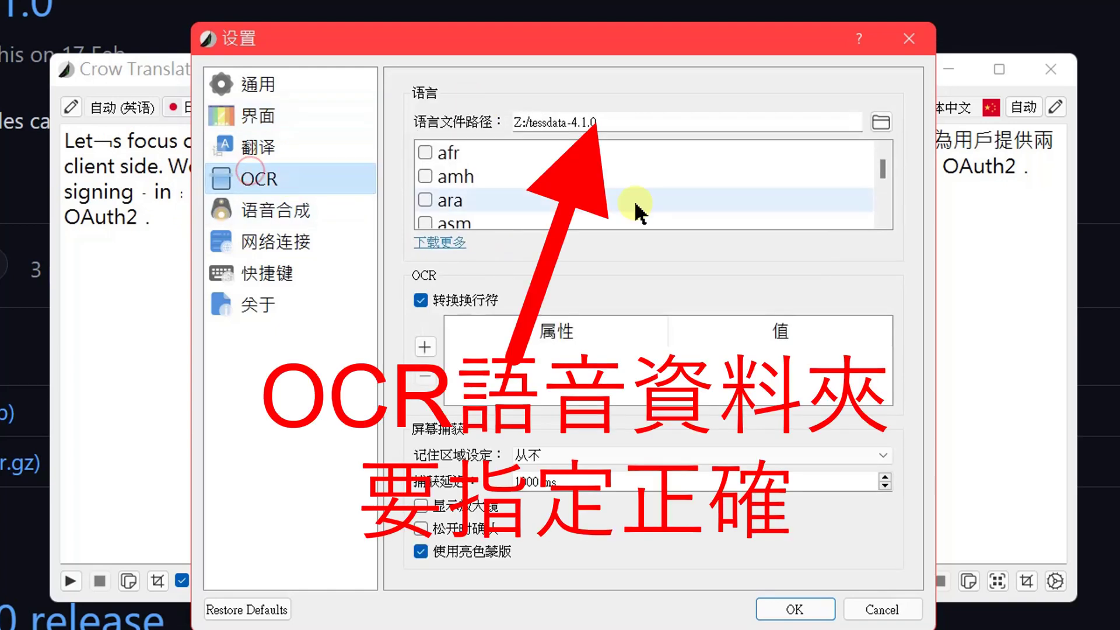
scroll(708, 155, down, 5)
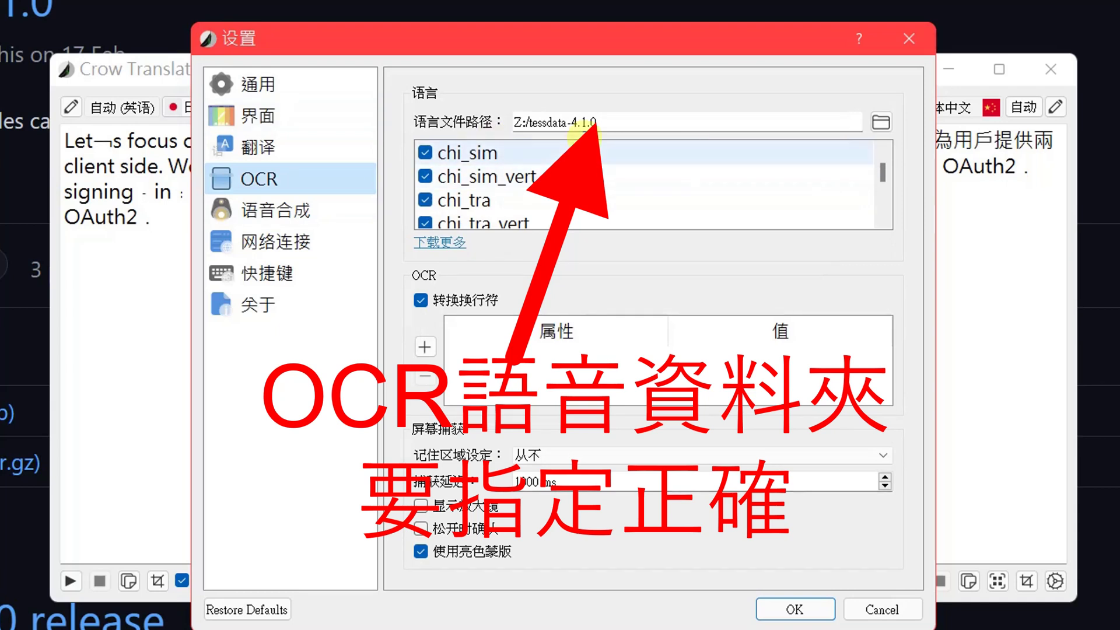
Look through the available speech synthesis engines in the settings and keep Google selected
click(310, 219)
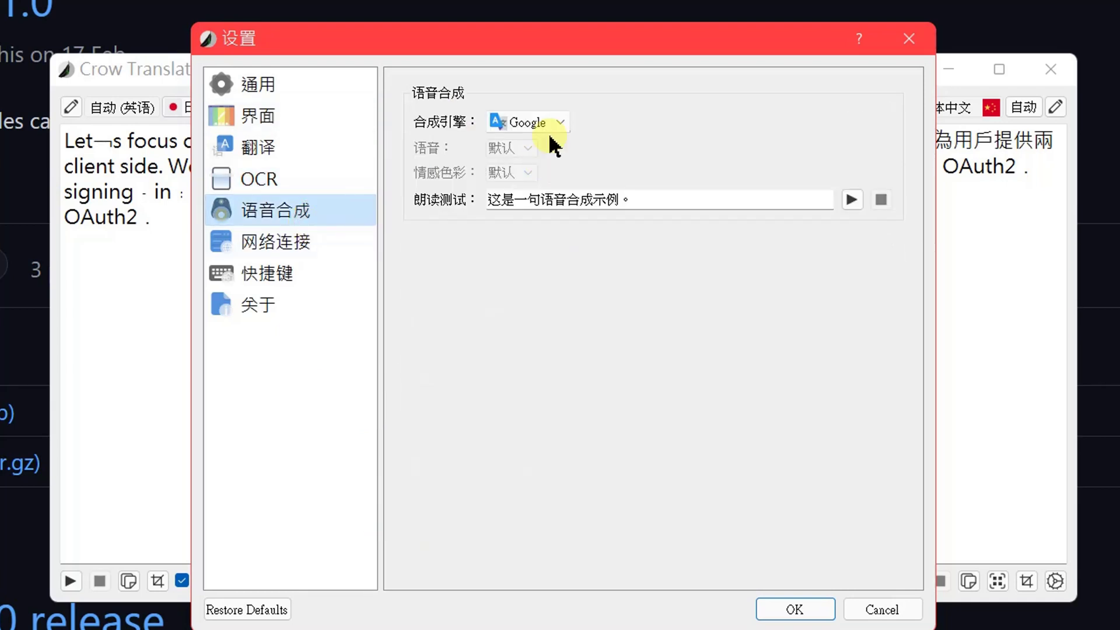
click(558, 120)
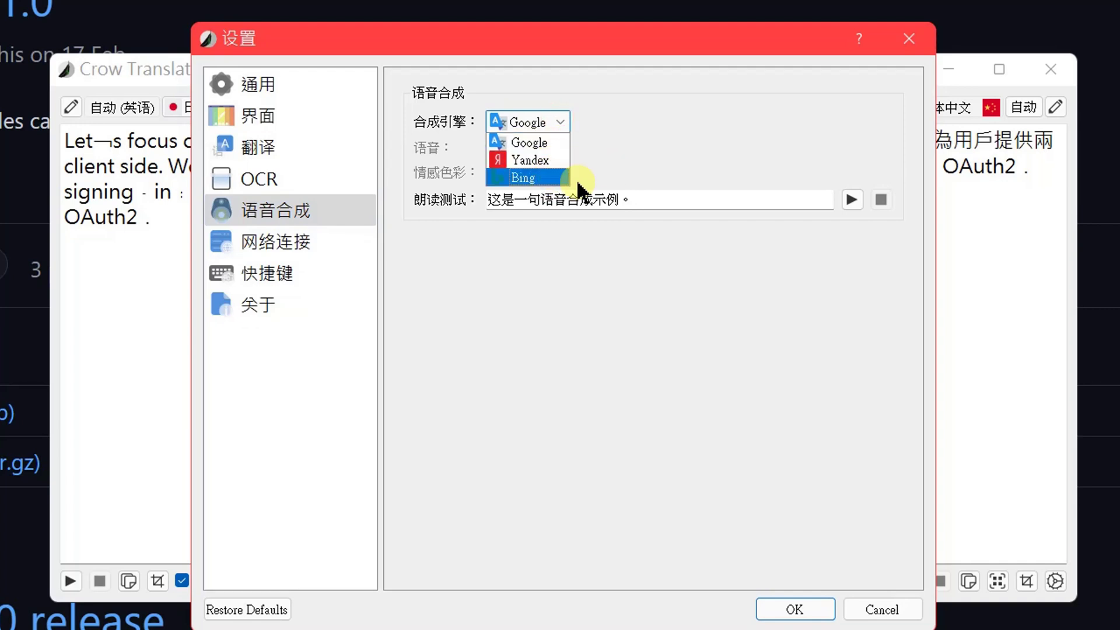
click(561, 146)
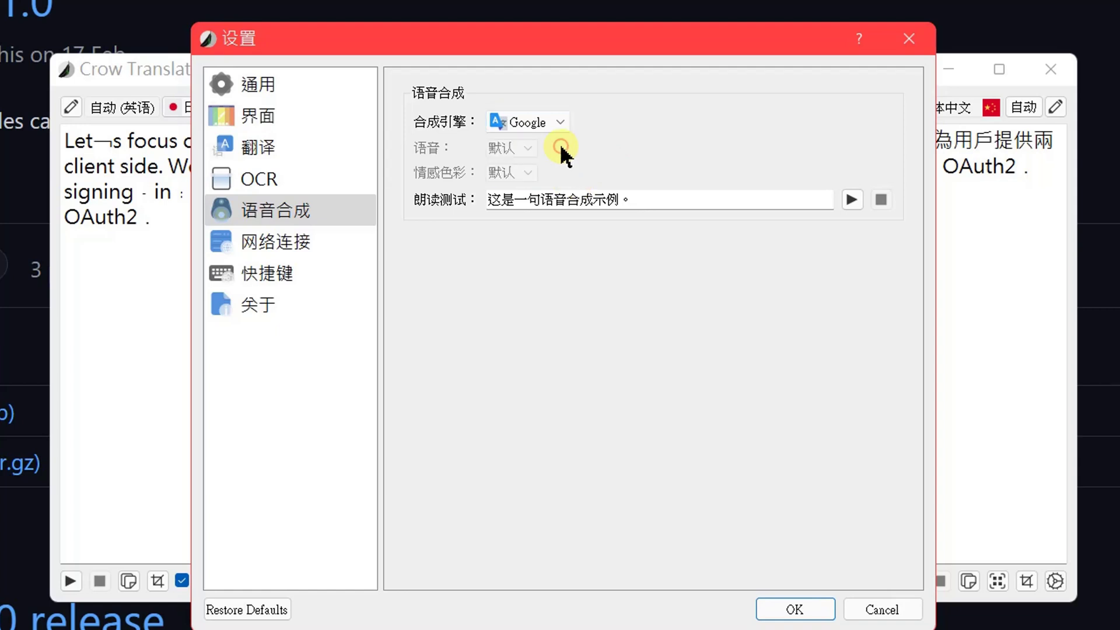
Replace the global shortcut for translating selected text (翻译选中文本) with Ctrl+Q and accept it
click(294, 274)
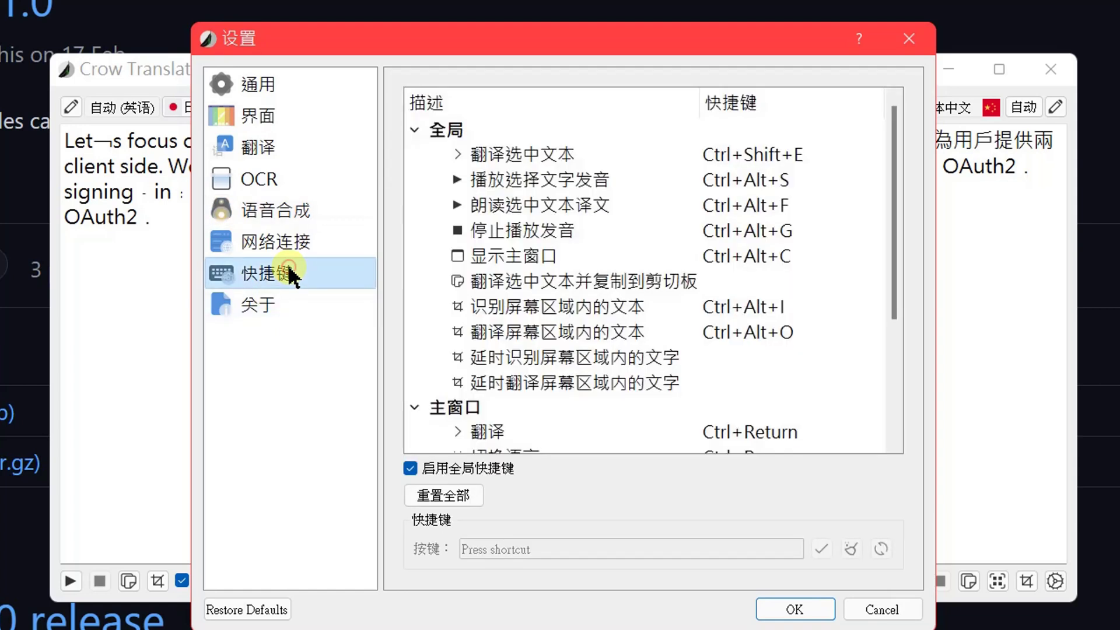
scroll(650, 268, down, 3)
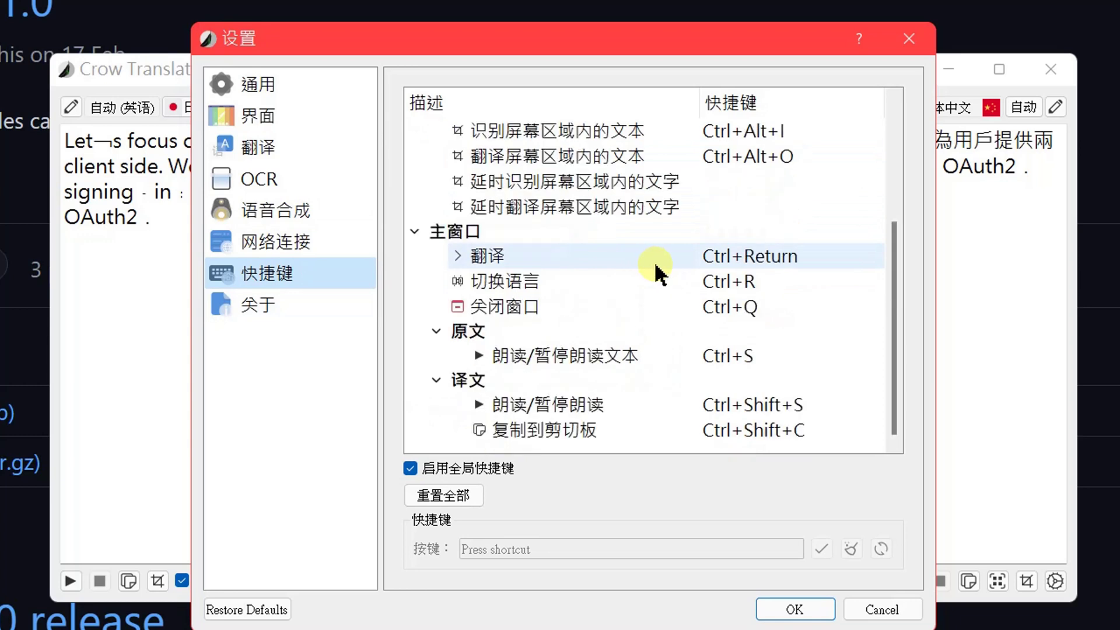
scroll(656, 265, up, 3)
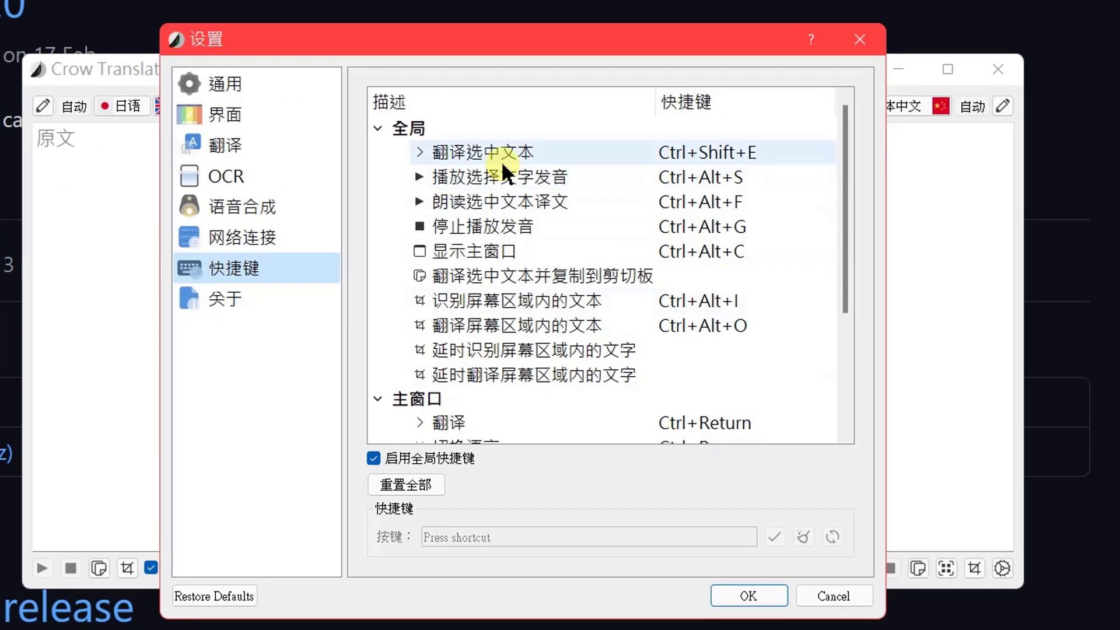
click(556, 168)
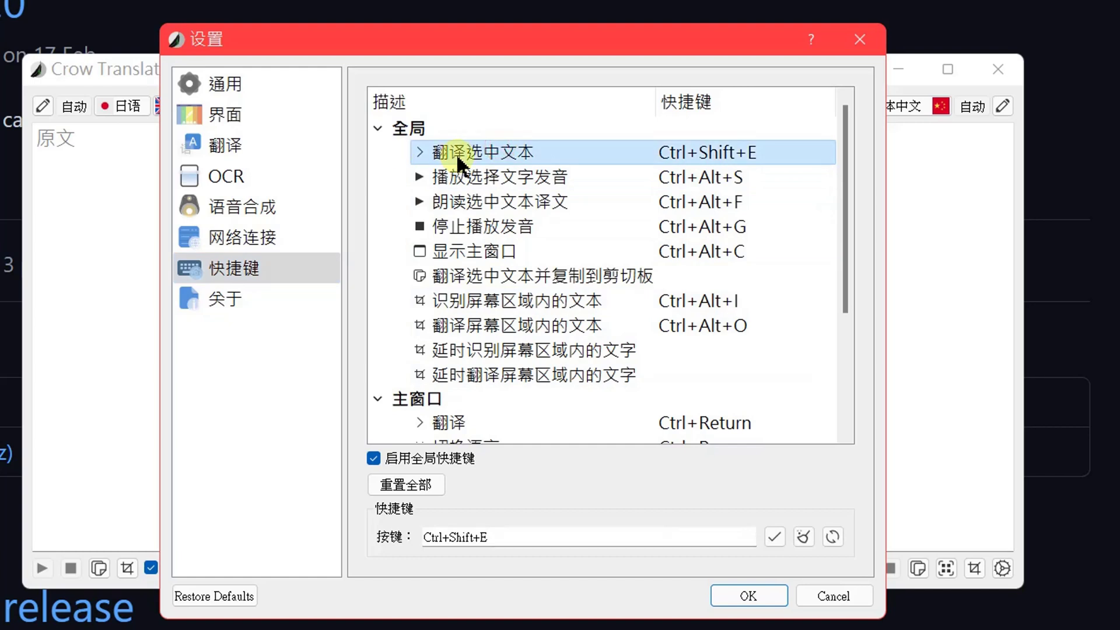
click(804, 536)
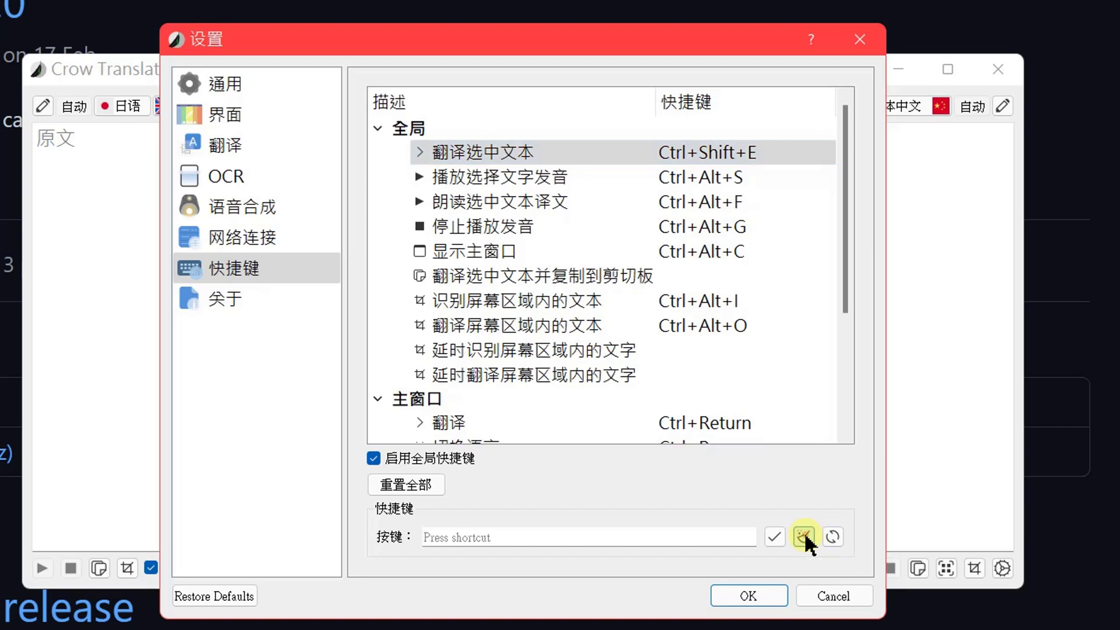
click(462, 542)
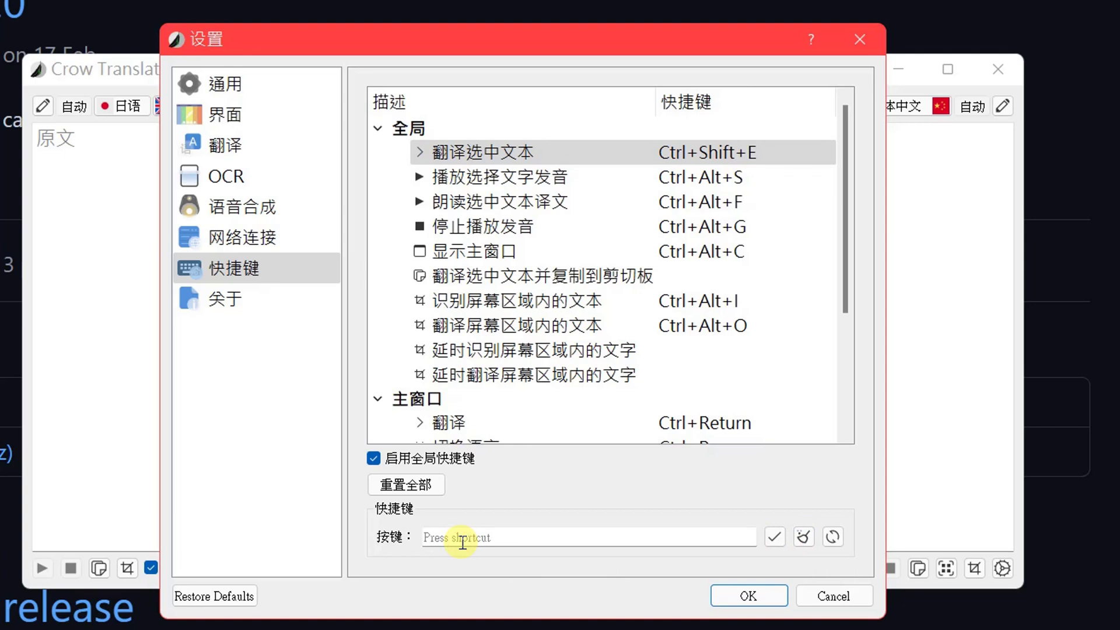
click(504, 534)
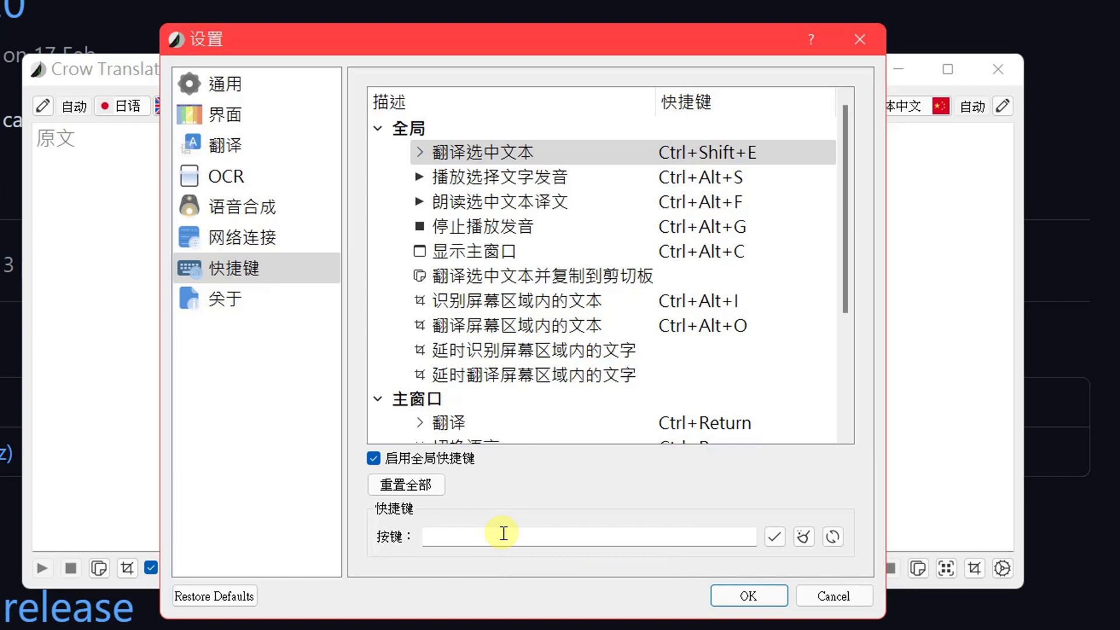
click(473, 540)
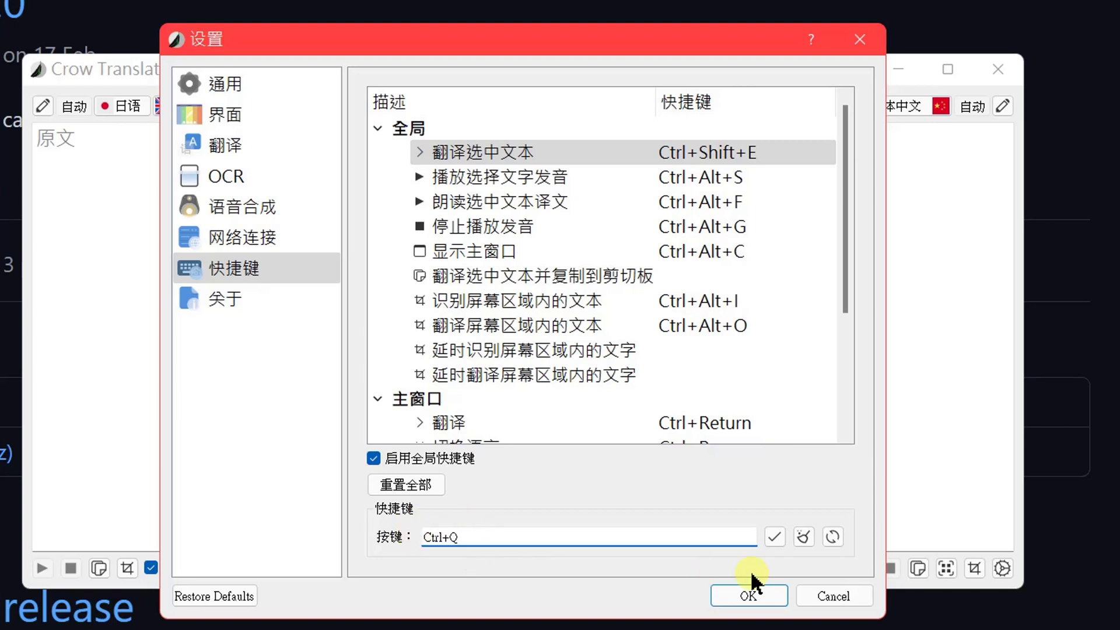
click(775, 535)
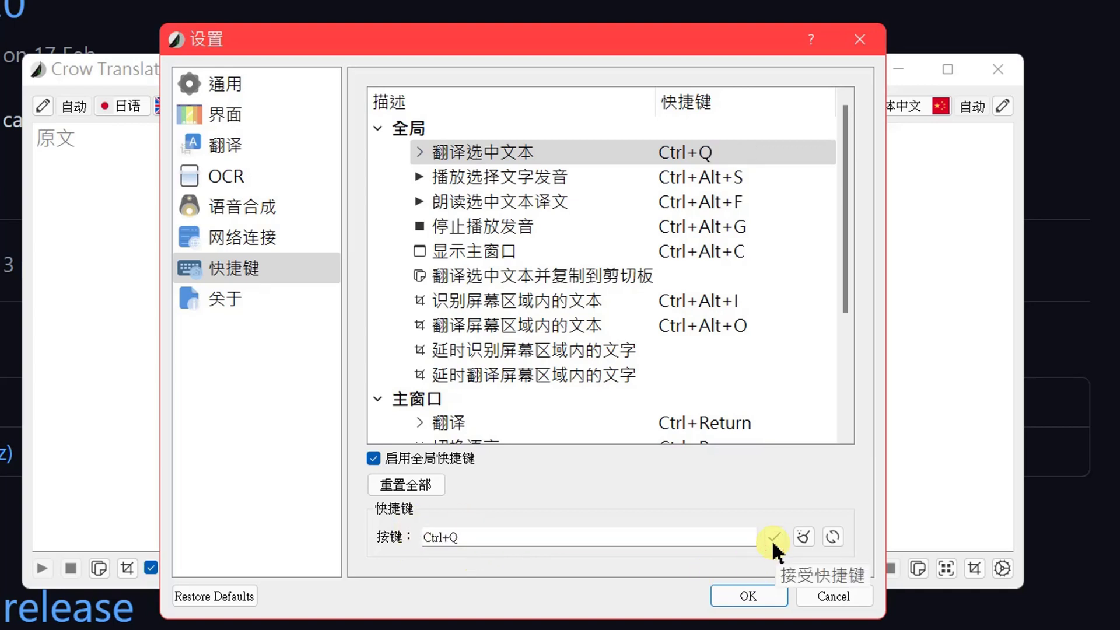